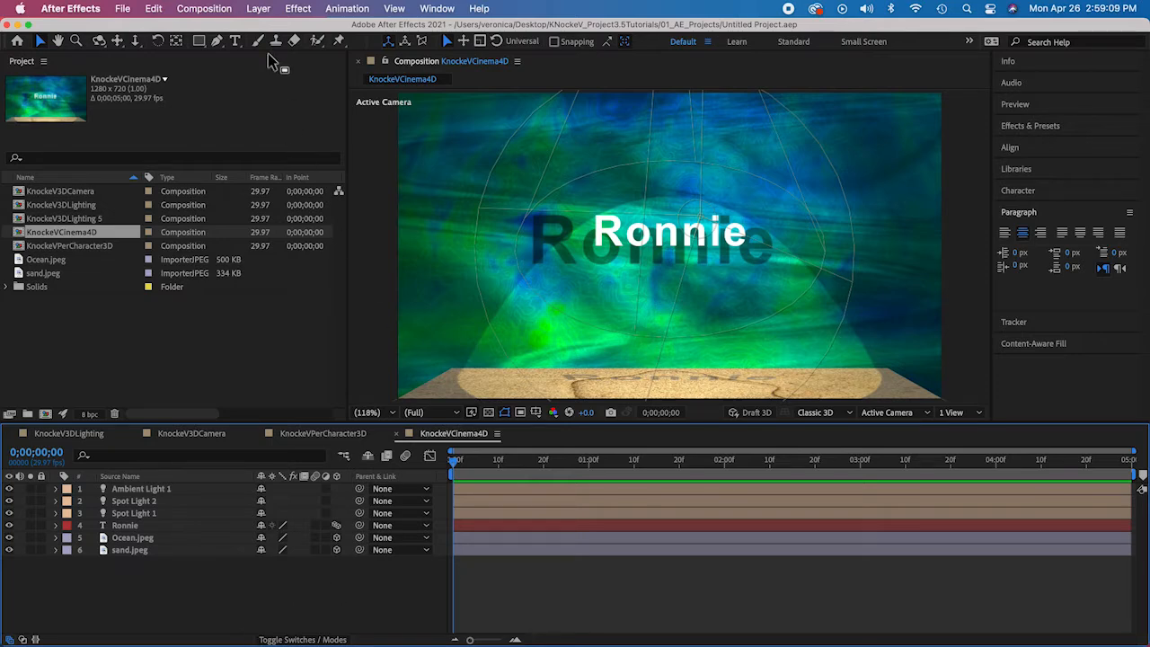
Change the KnockeVCinema4D composition's 3D renderer to CINEMA 4D in its composition settings
left_click(223, 10)
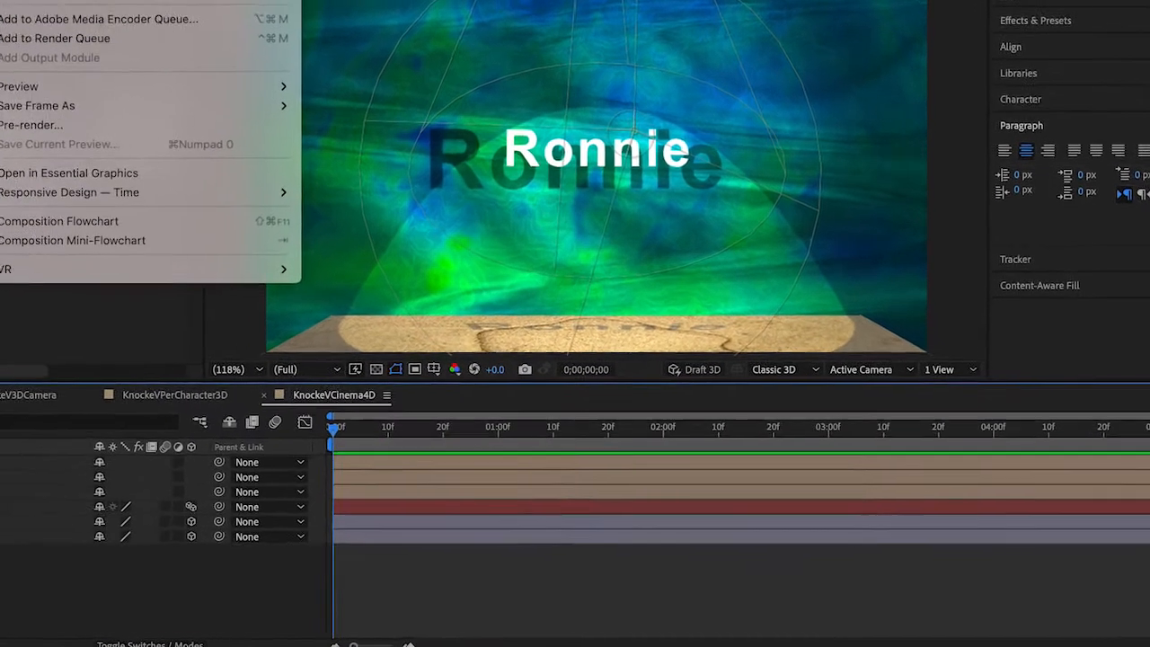
left_click(179, 17)
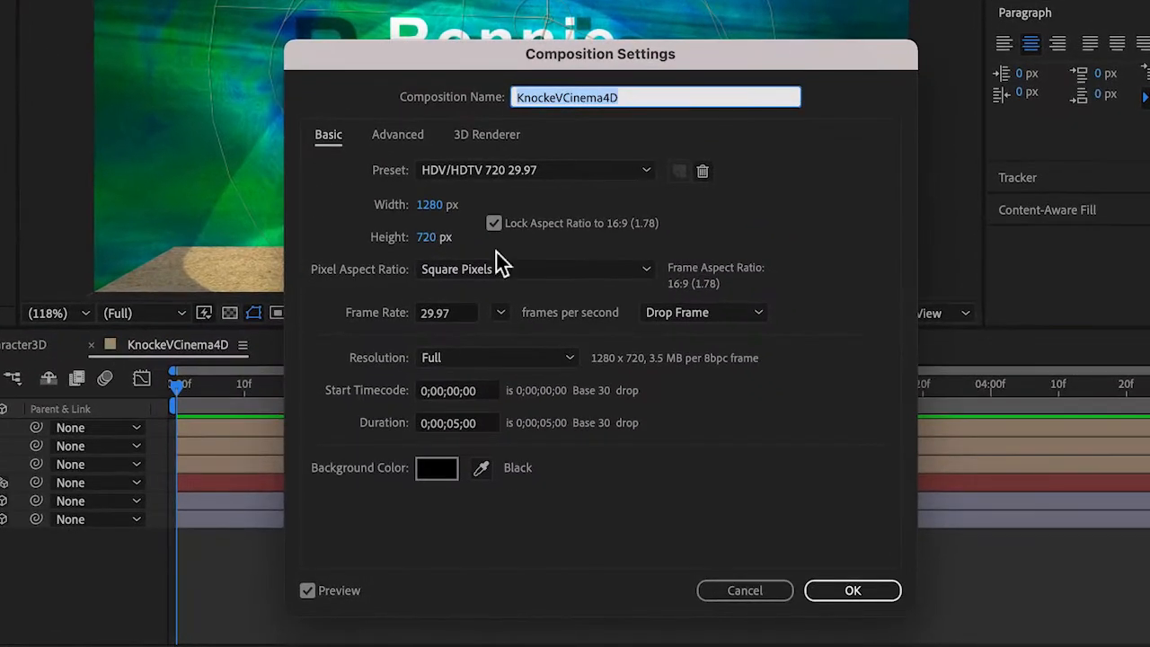
left_click(500, 139)
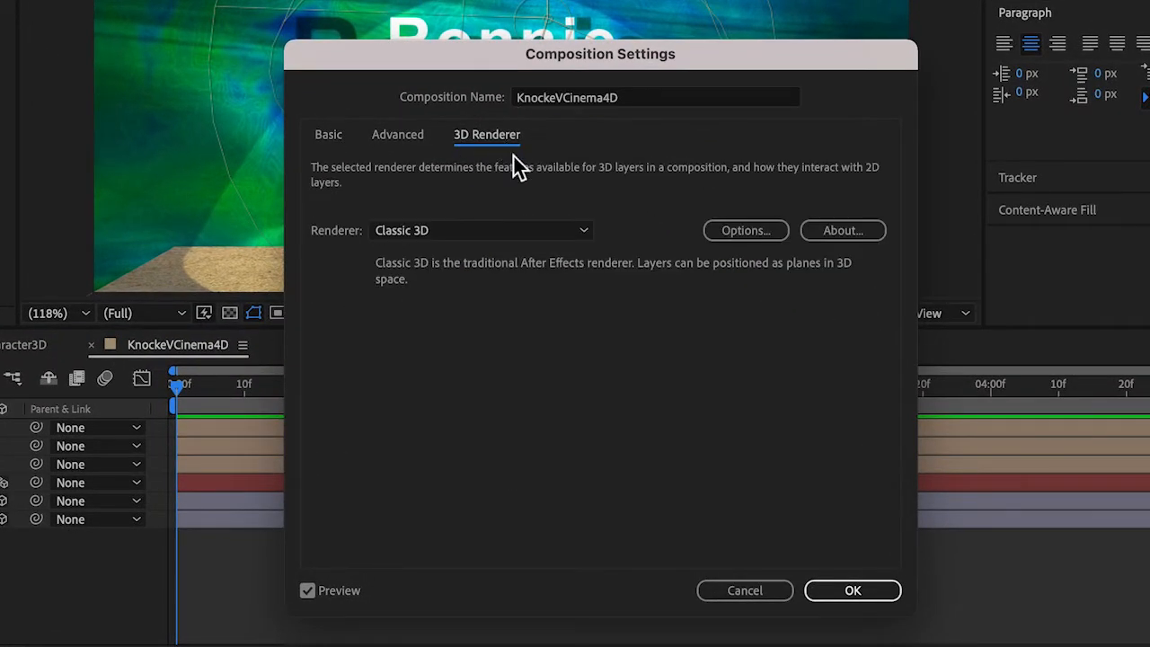
left_click(589, 237)
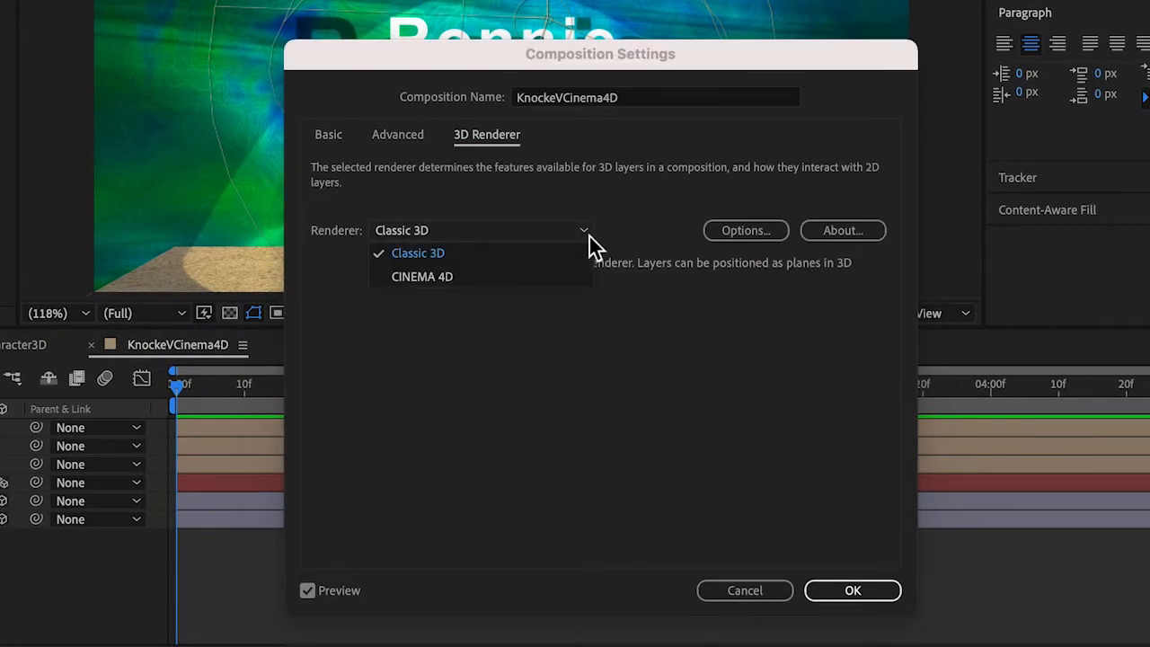
left_click(443, 277)
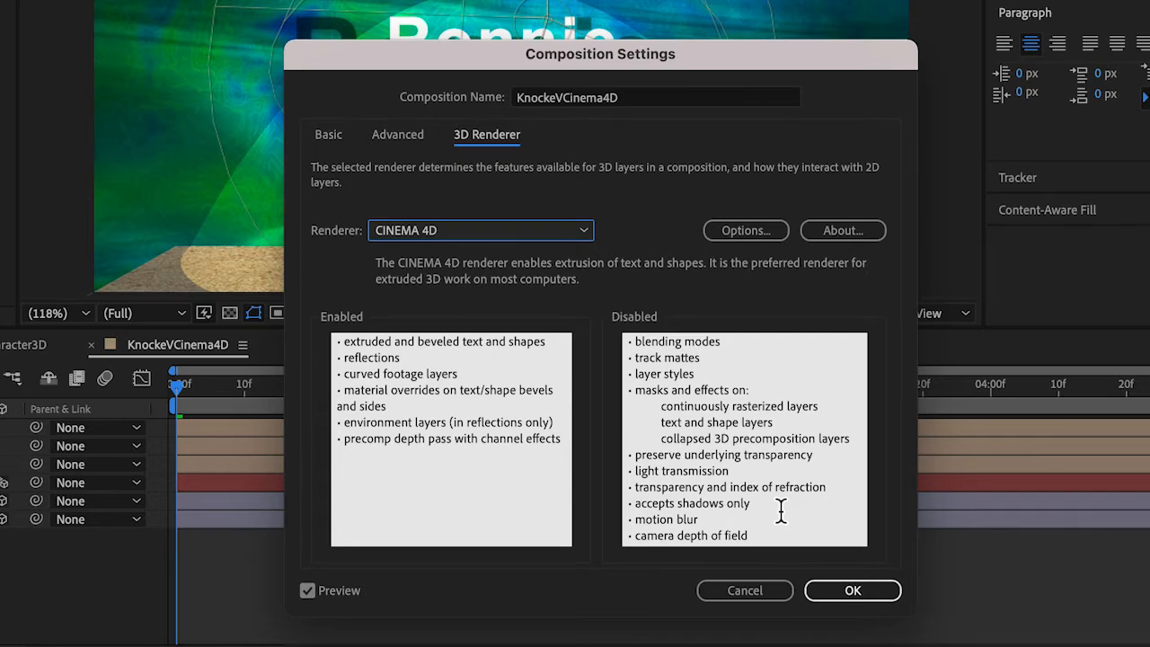
left_click(853, 595)
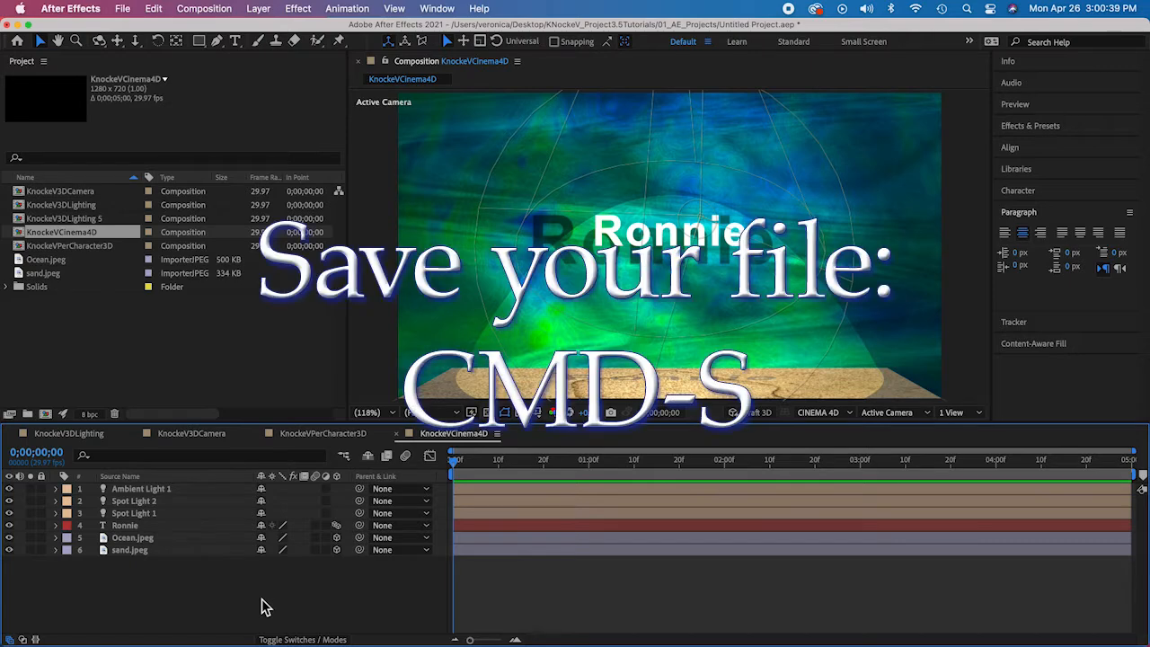
Save the project and set the composition's preview resolution to Half
key("super+s")
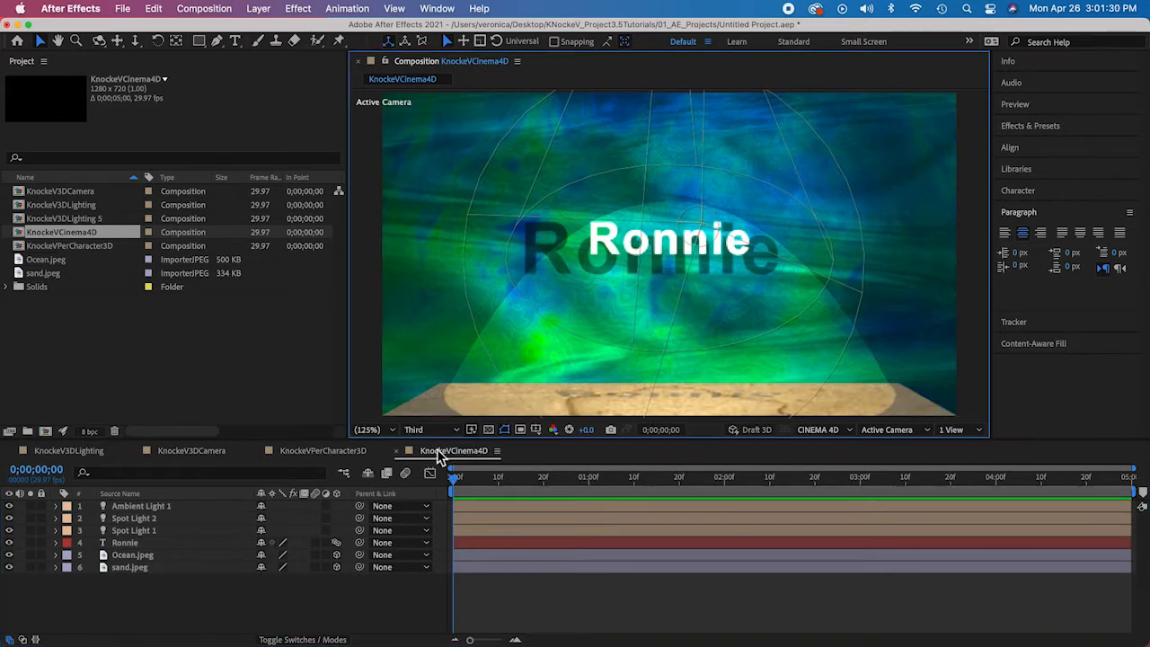
left_click(446, 431)
left_click(430, 480)
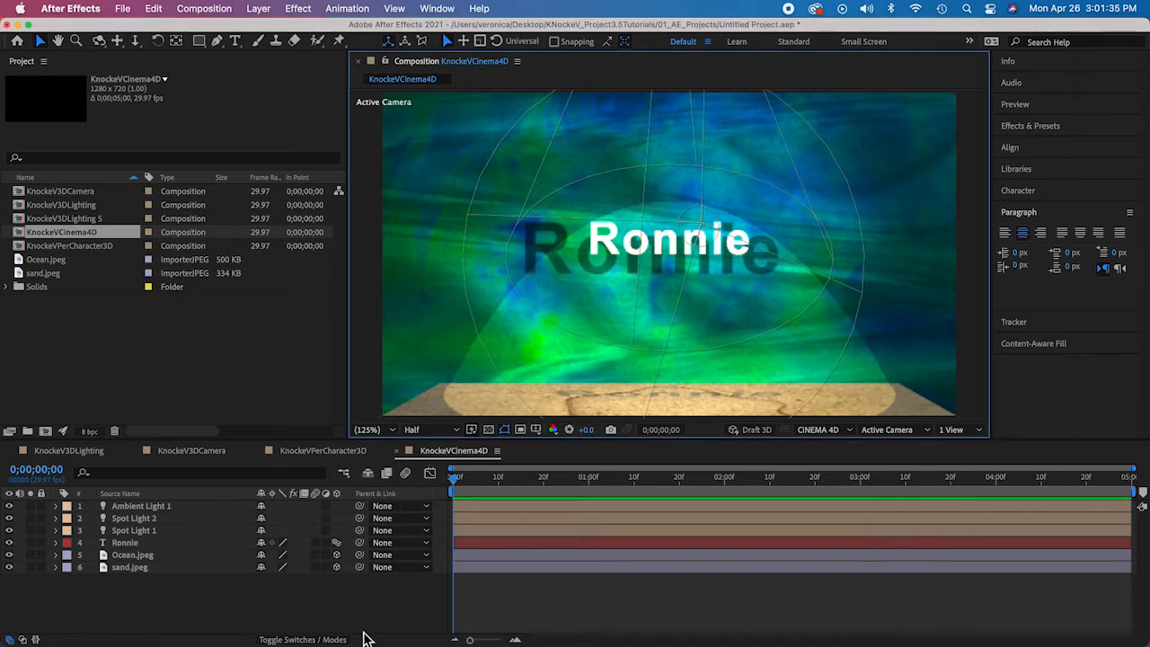
Turn a duplicate of the Ocean.jpeg layer into an environment layer and save the project
left_click(151, 556)
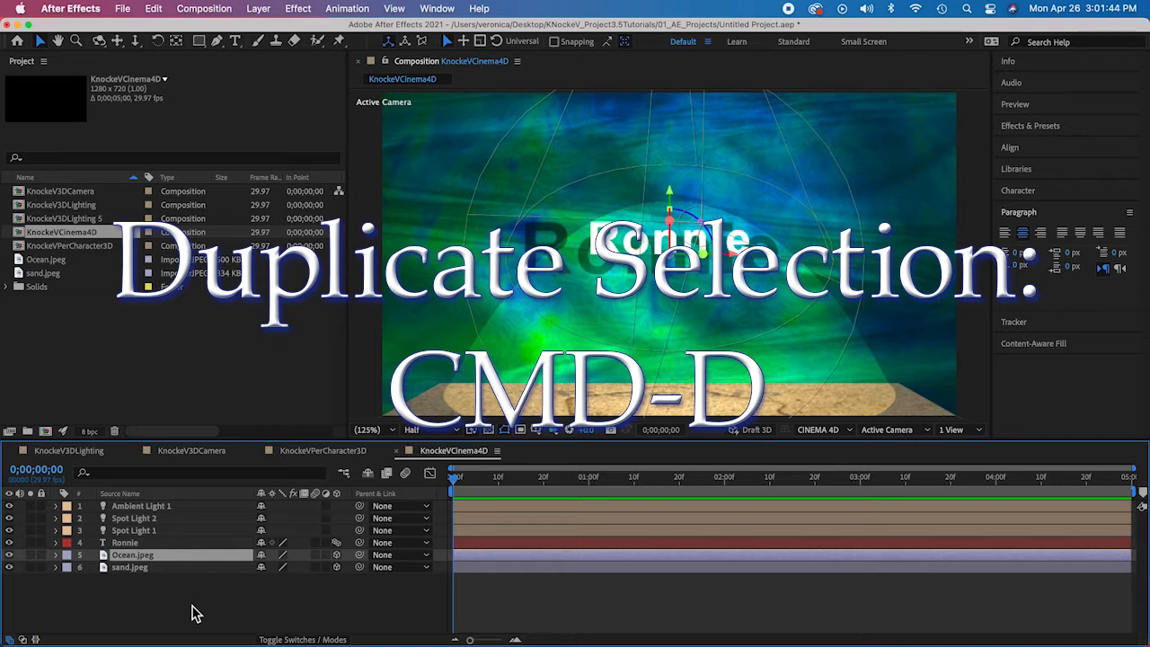
key("super+d")
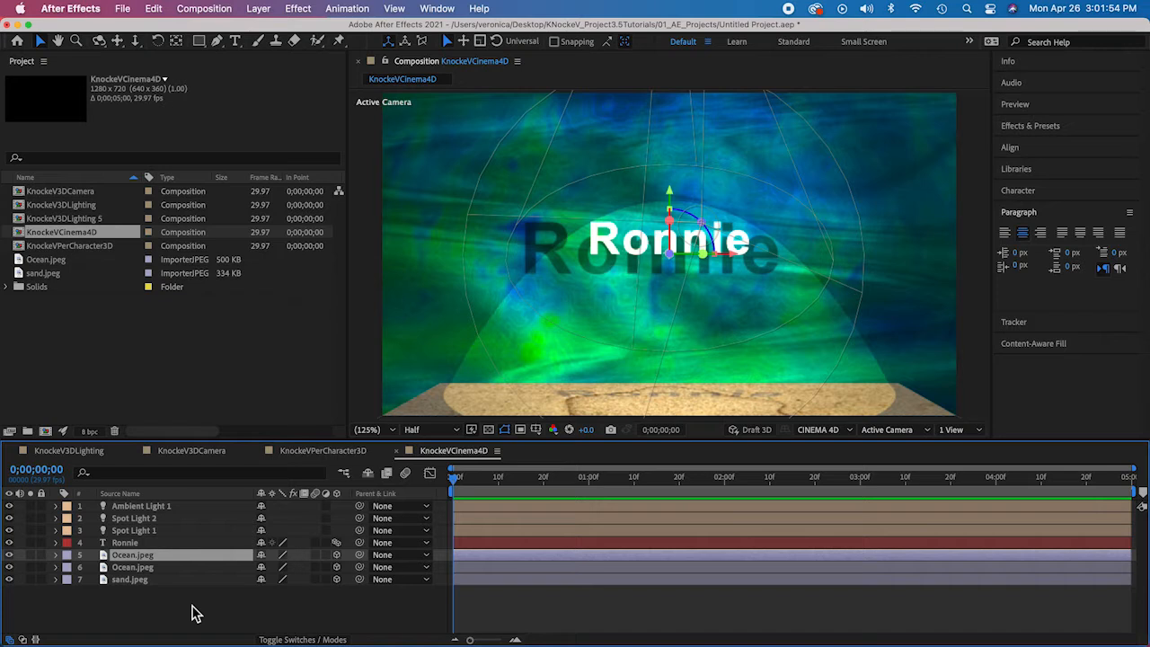
right_click(119, 560)
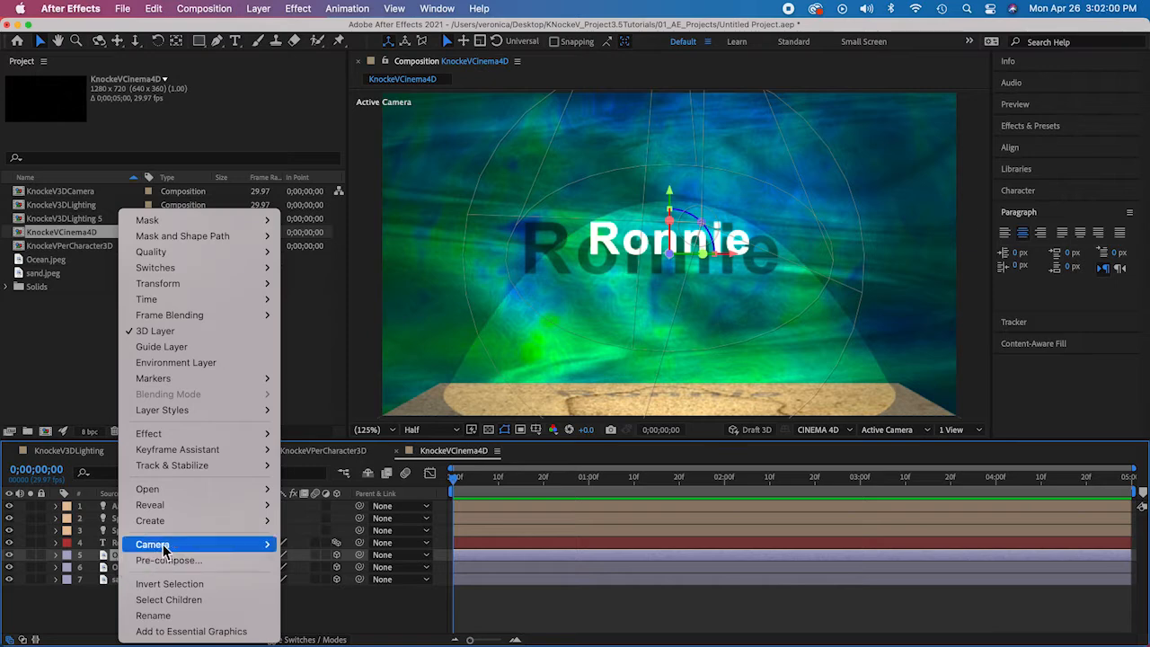
left_click(189, 364)
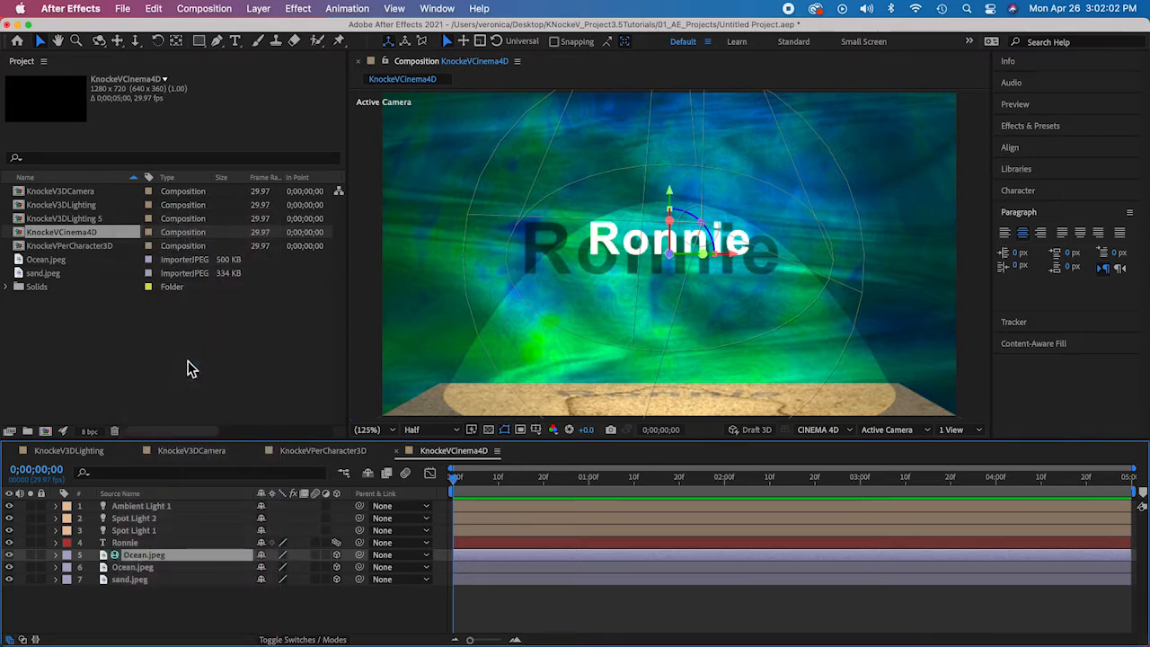
key("super+s")
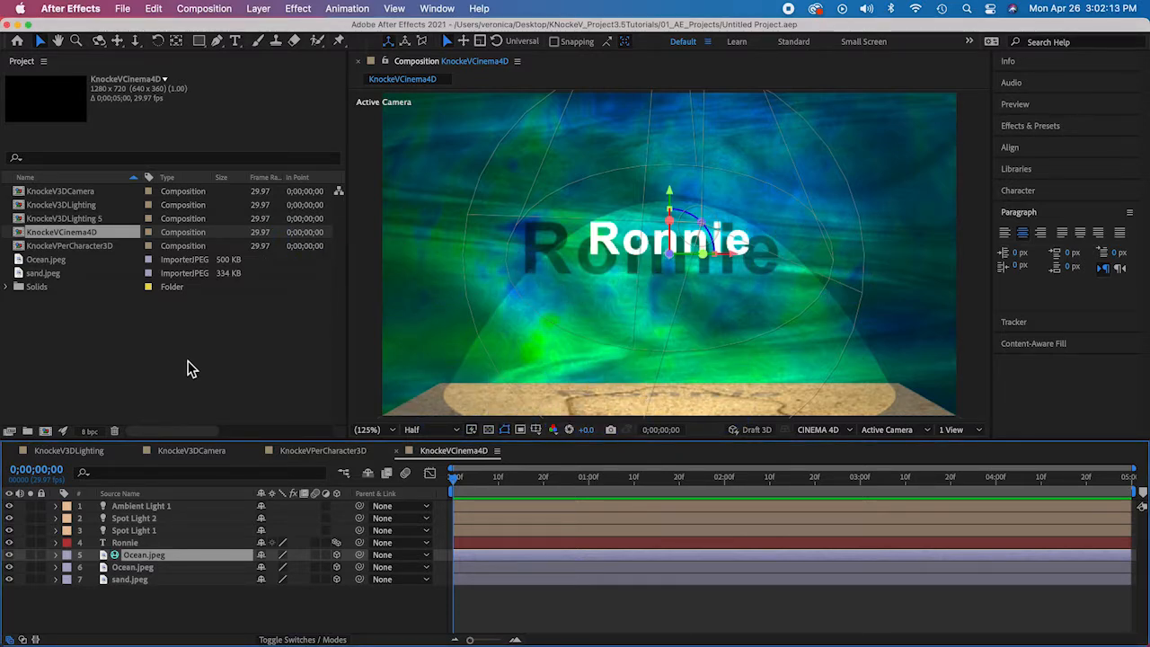
Give the text layer a Convex bevel style and an extrusion depth of 20 in its geometry options
left_click(165, 543)
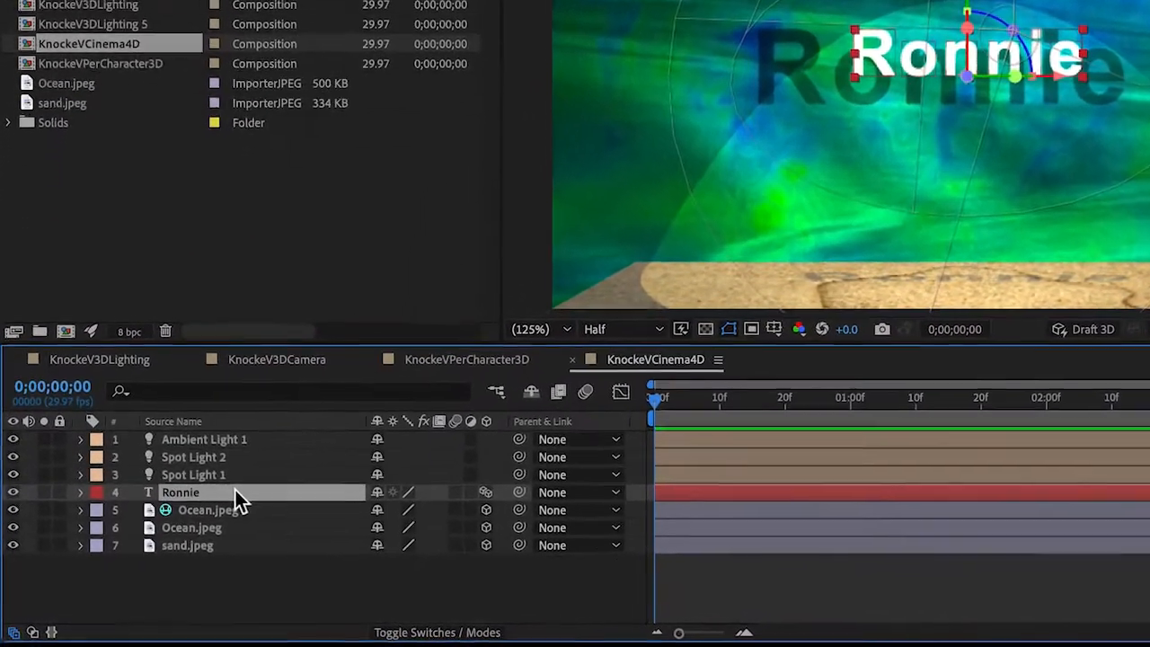
key("a")
key("a")
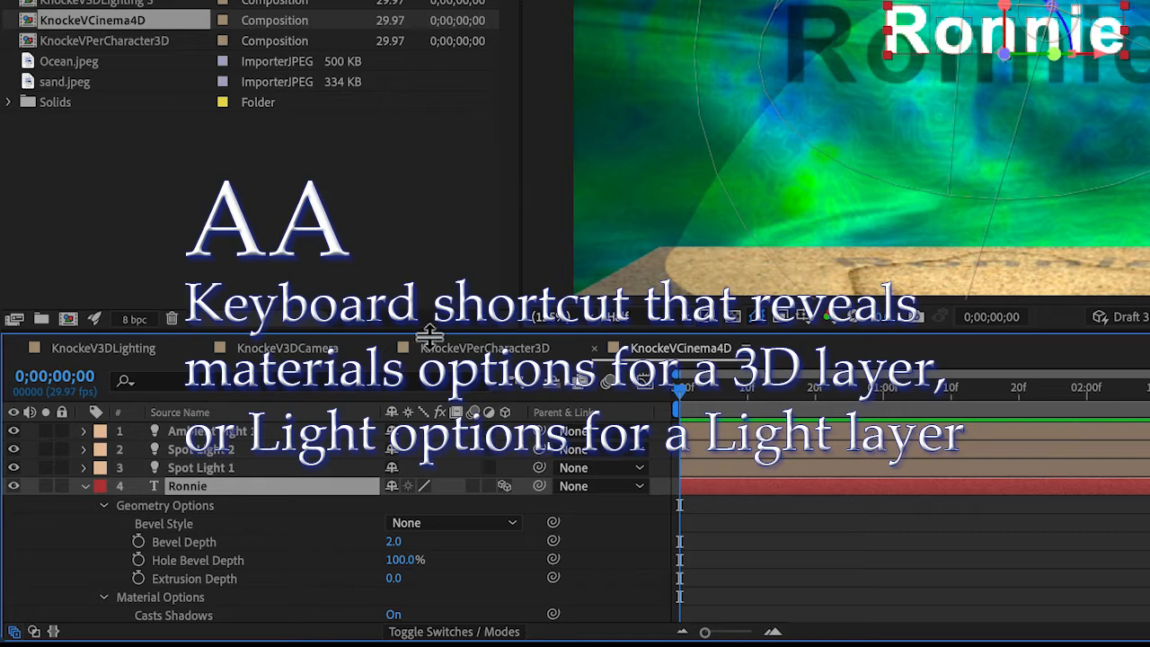
left_click_drag(432, 333, 444, 157)
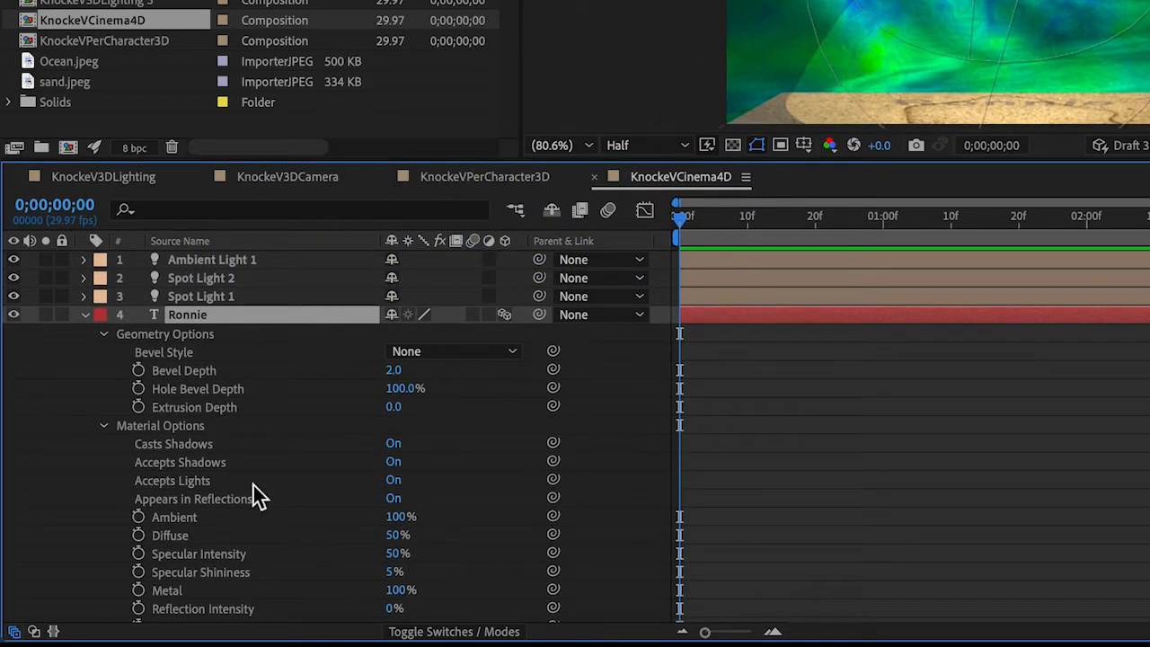
left_click(509, 353)
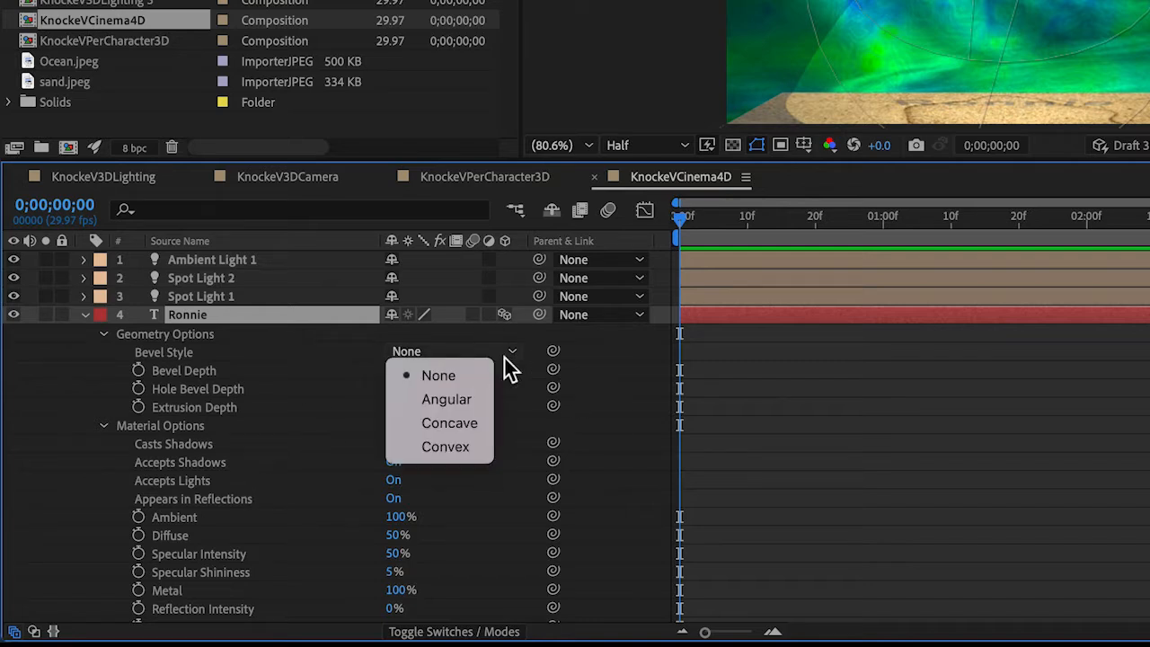
left_click(445, 447)
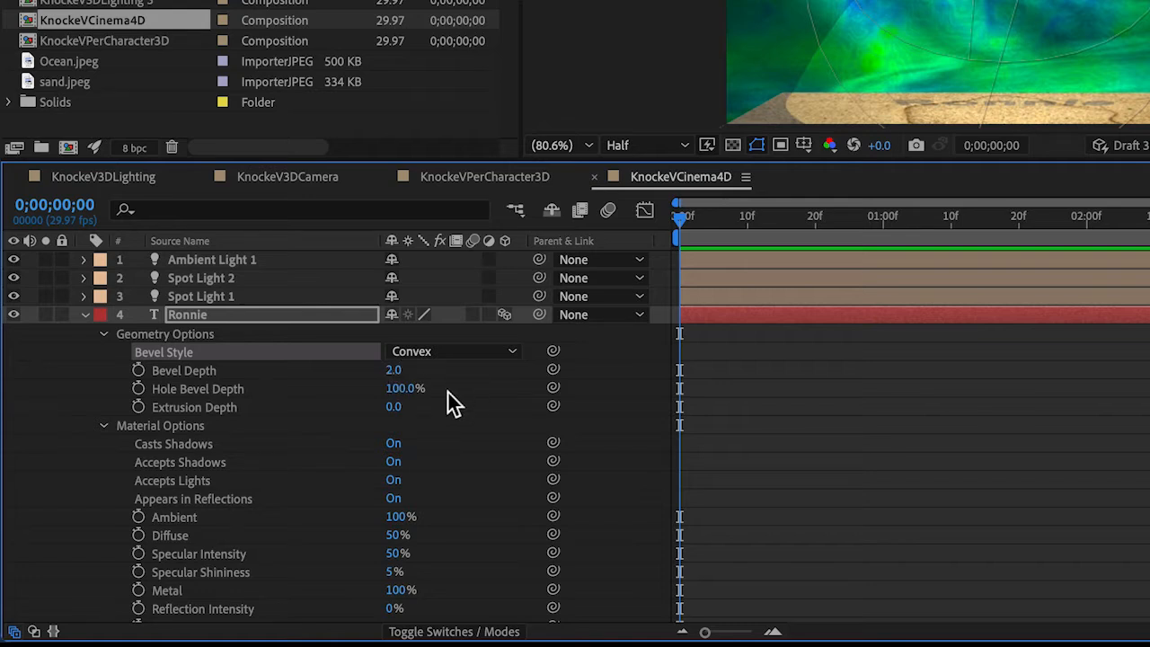
left_click(400, 410)
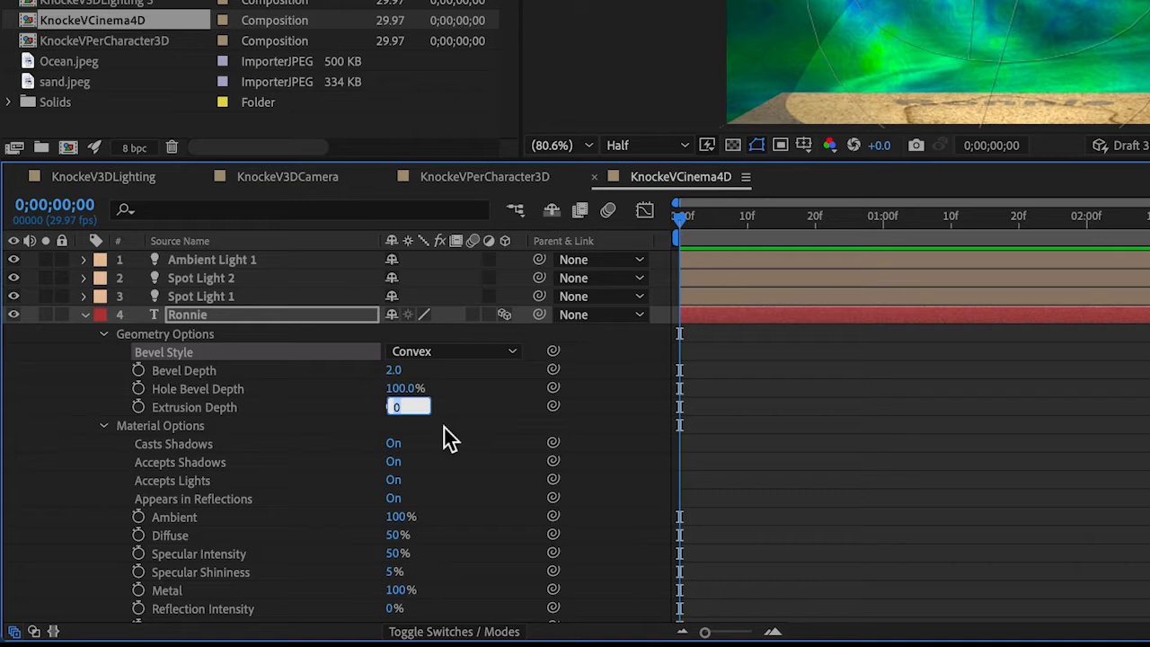
type("20")
key("Return")
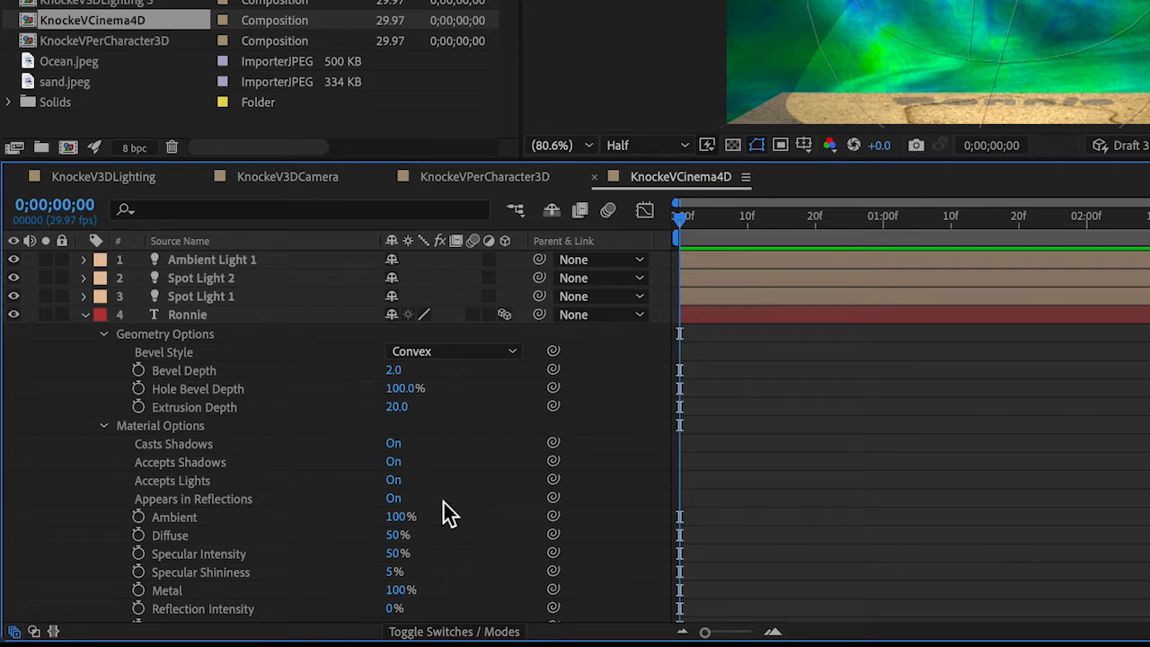
Raise the text layer's Specular Intensity and Specular Shininess to 100% each
scroll(450, 514, "down", 2)
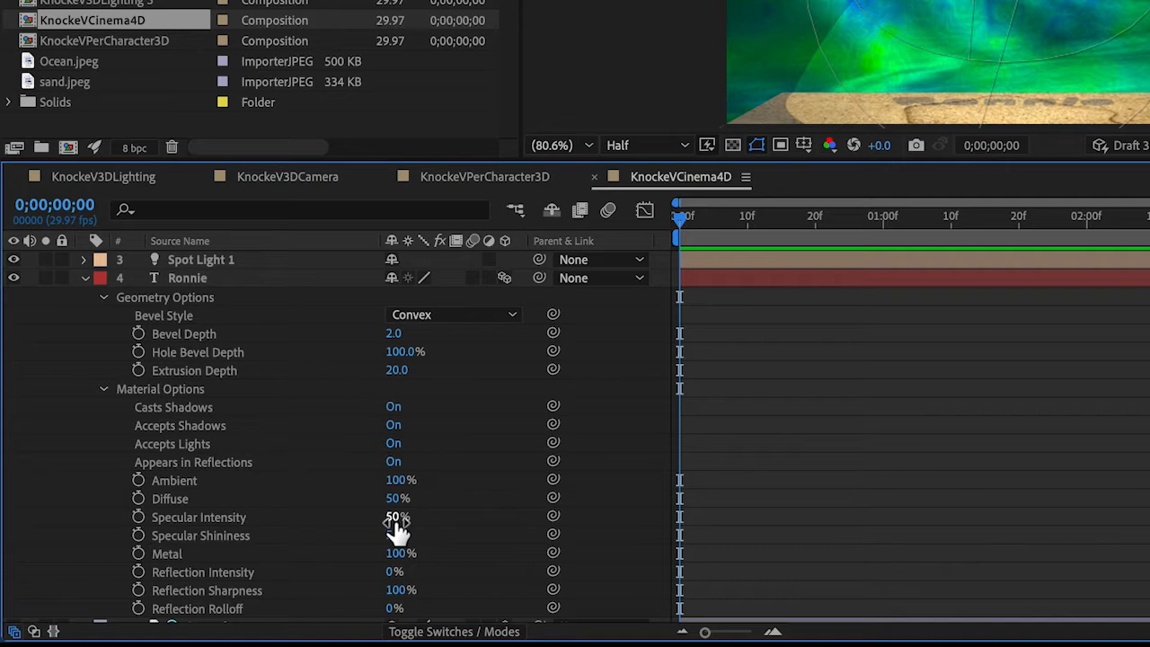
left_click_drag(395, 518, 481, 517)
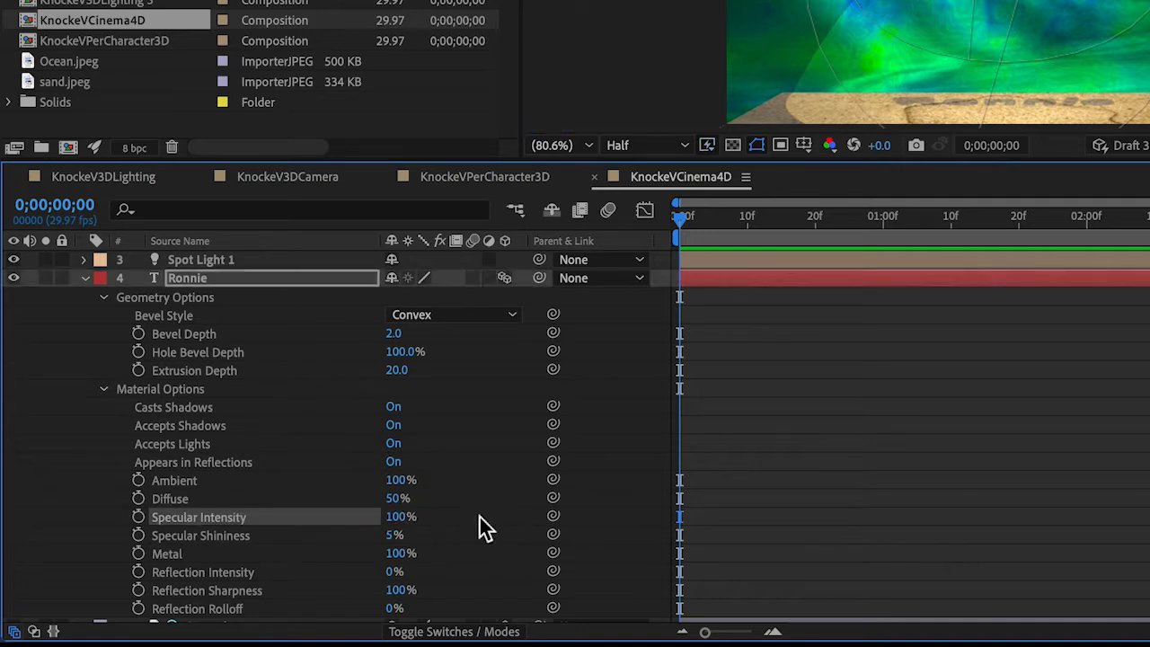
scroll(482, 528, "up", 2)
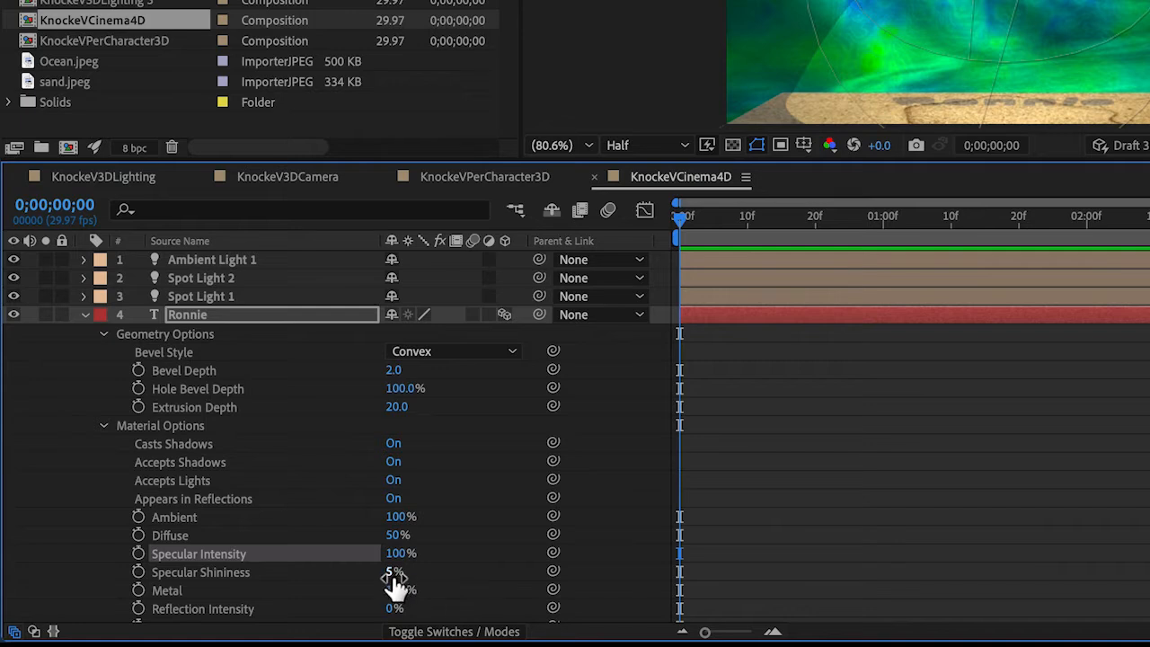
left_click_drag(396, 572, 526, 571)
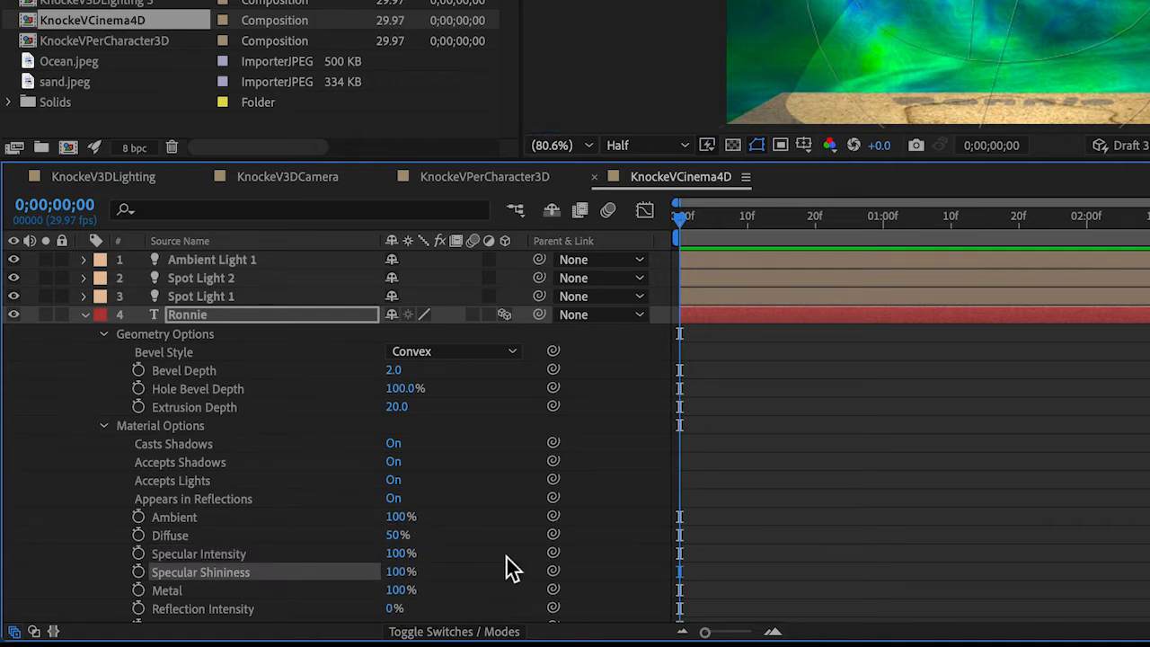
Set the text layer's Metal to 20% and its Reflection Intensity to 100% in the material options
scroll(507, 558, "down", 2)
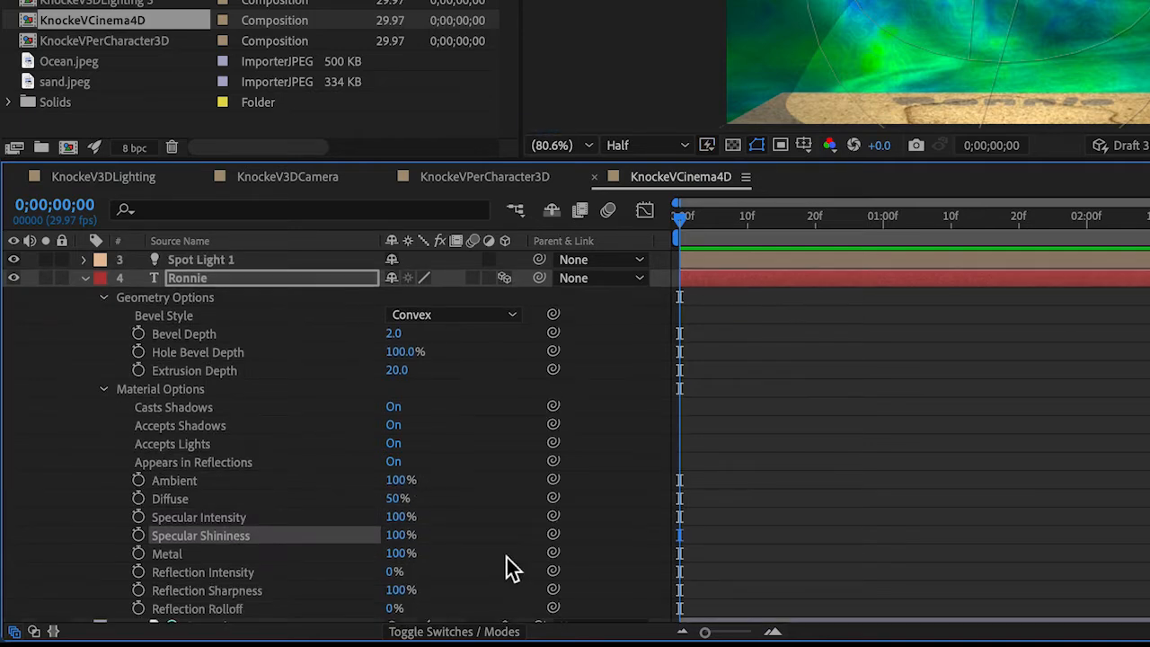
left_click(398, 555)
type("20")
key("Return")
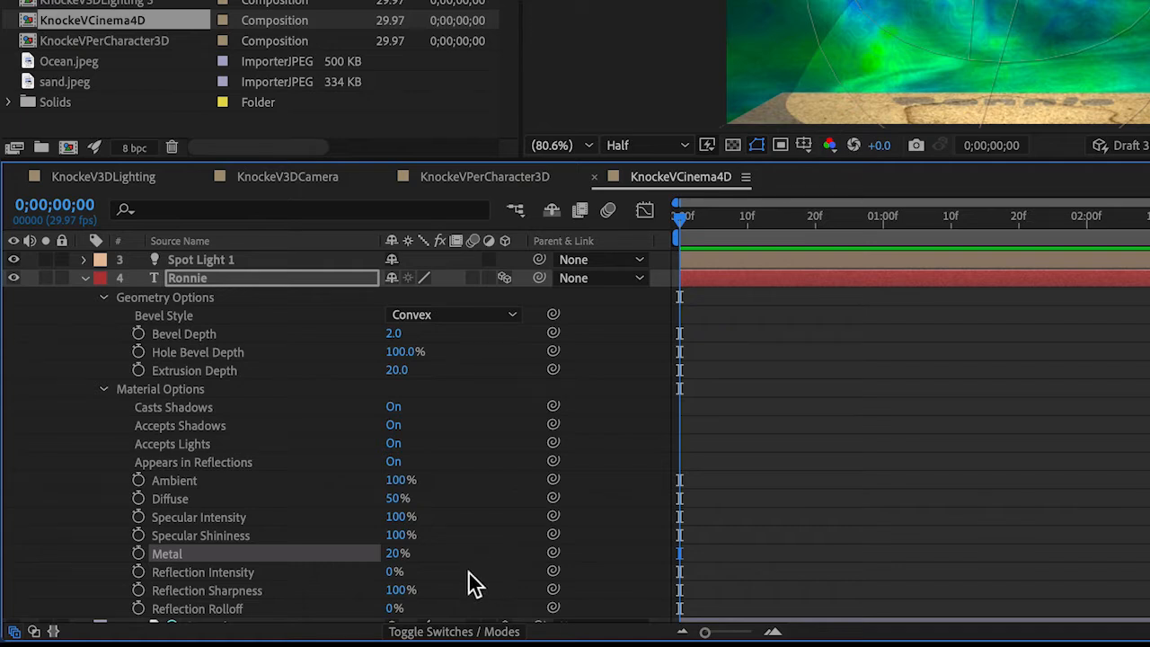
scroll(474, 584, "down", 1)
left_click_drag(394, 554, 531, 559)
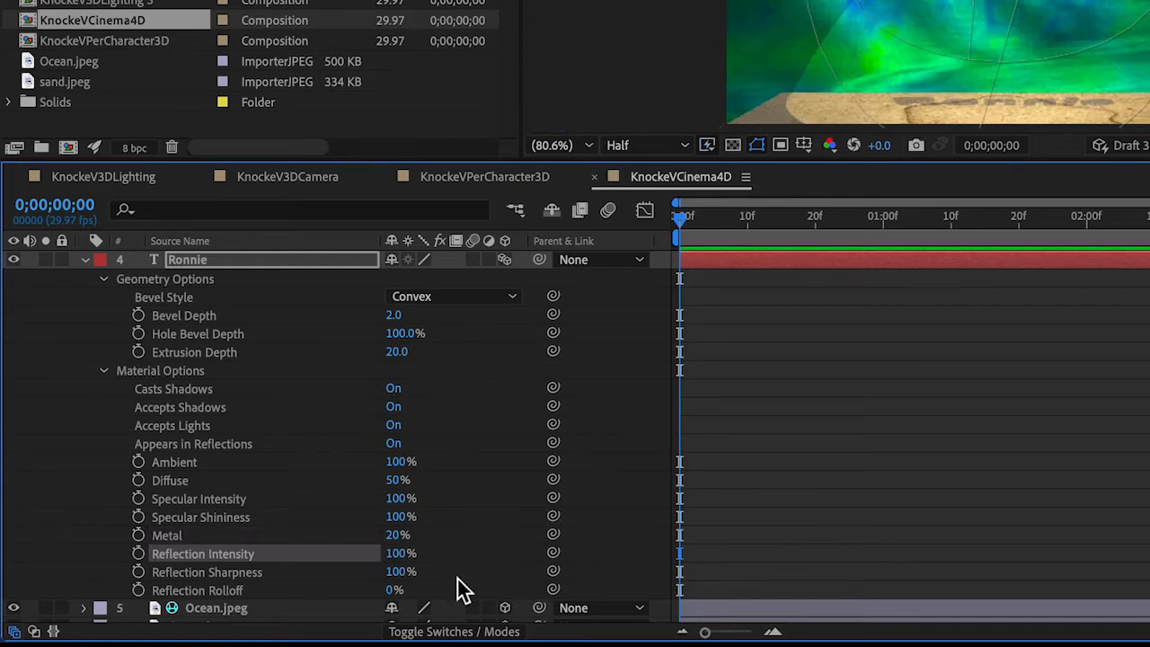
Save the project and enlarge the composition viewer by shrinking the timeline area
scroll(306, 591, "down", 2)
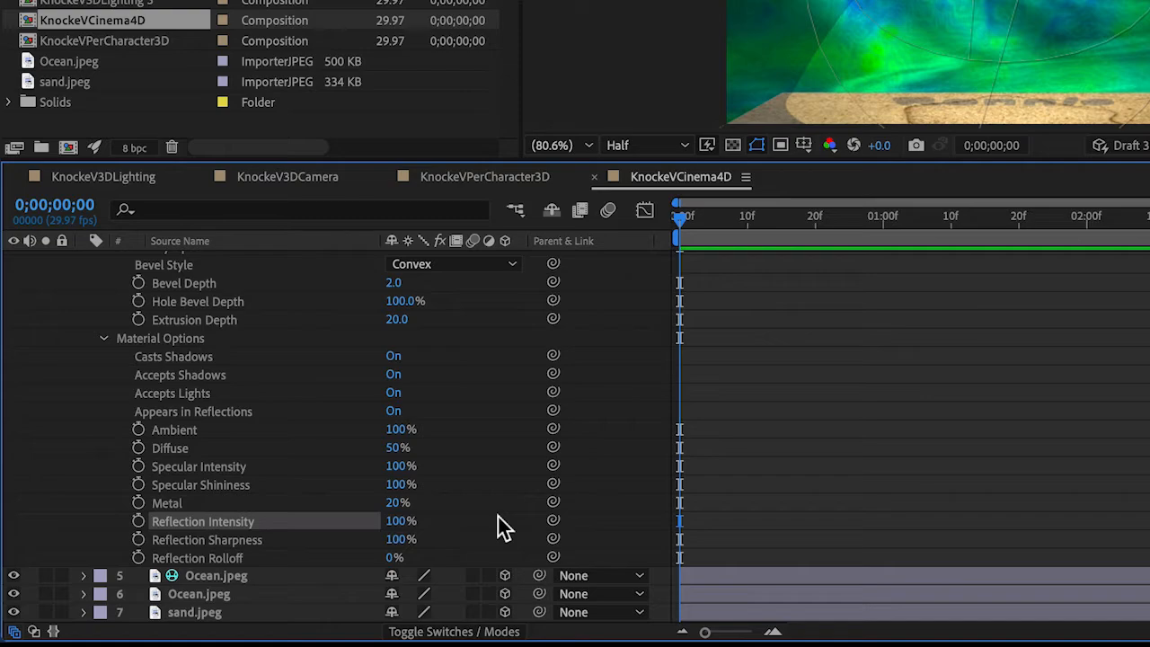
key("super+s")
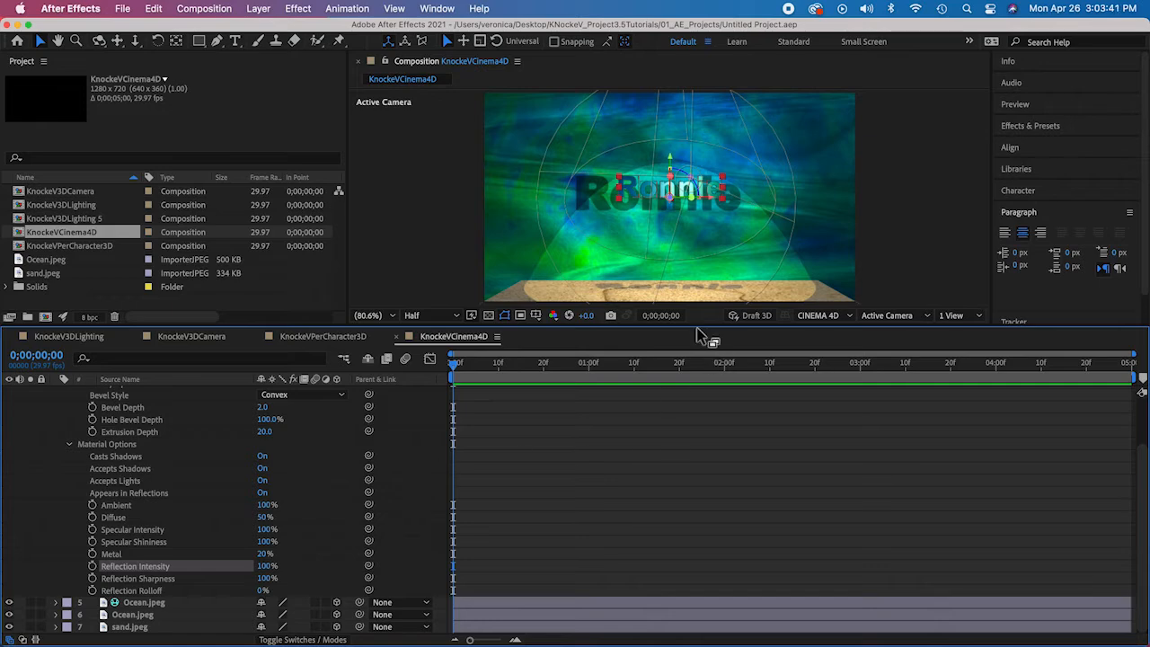
left_click_drag(698, 329, 713, 517)
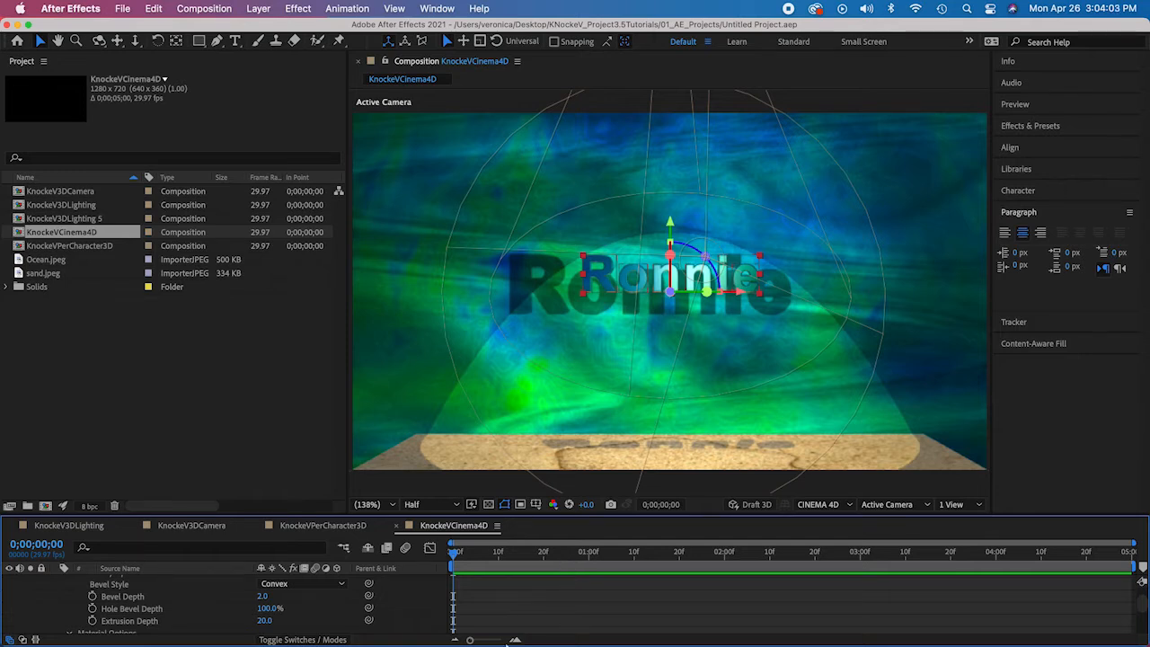
Expand the text layer's Text properties and add a Position animator to it
scroll(212, 612, "up", 5)
scroll(212, 611, "down", 6)
scroll(212, 611, "up", 8)
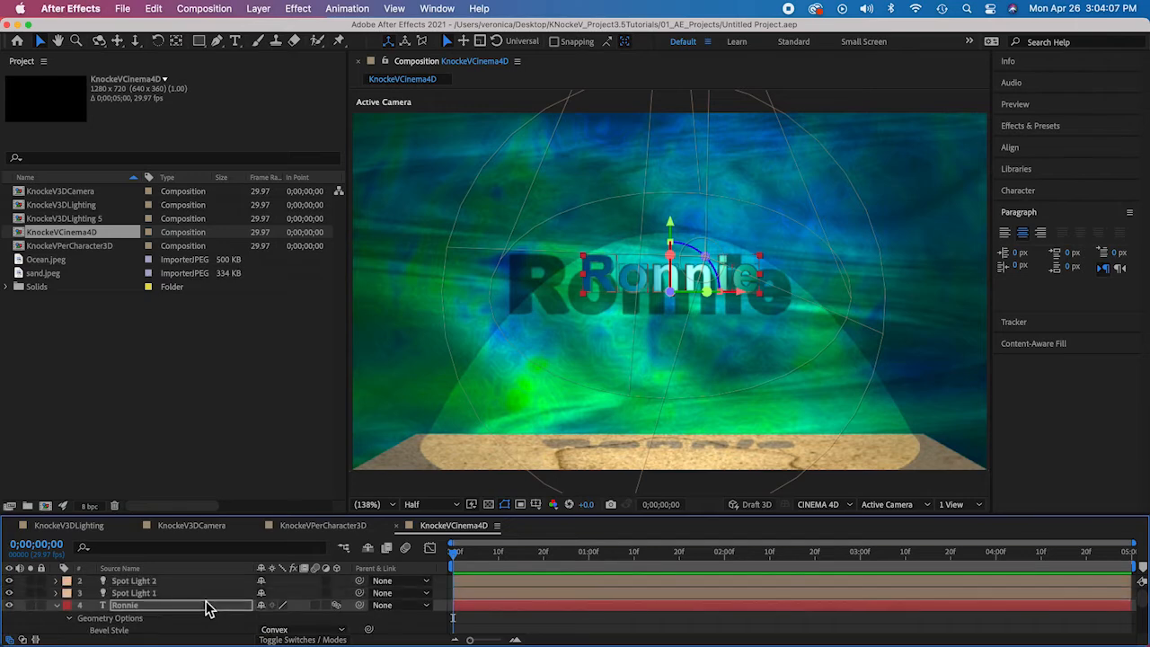
left_click(139, 607)
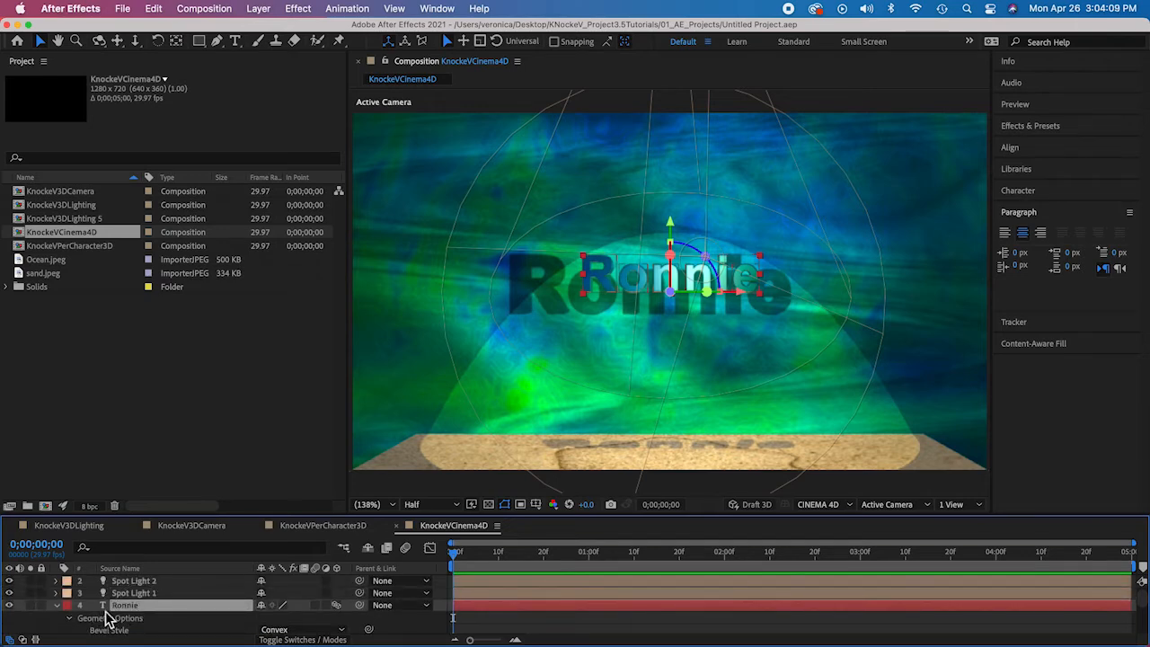
left_click(57, 606)
left_click(56, 605)
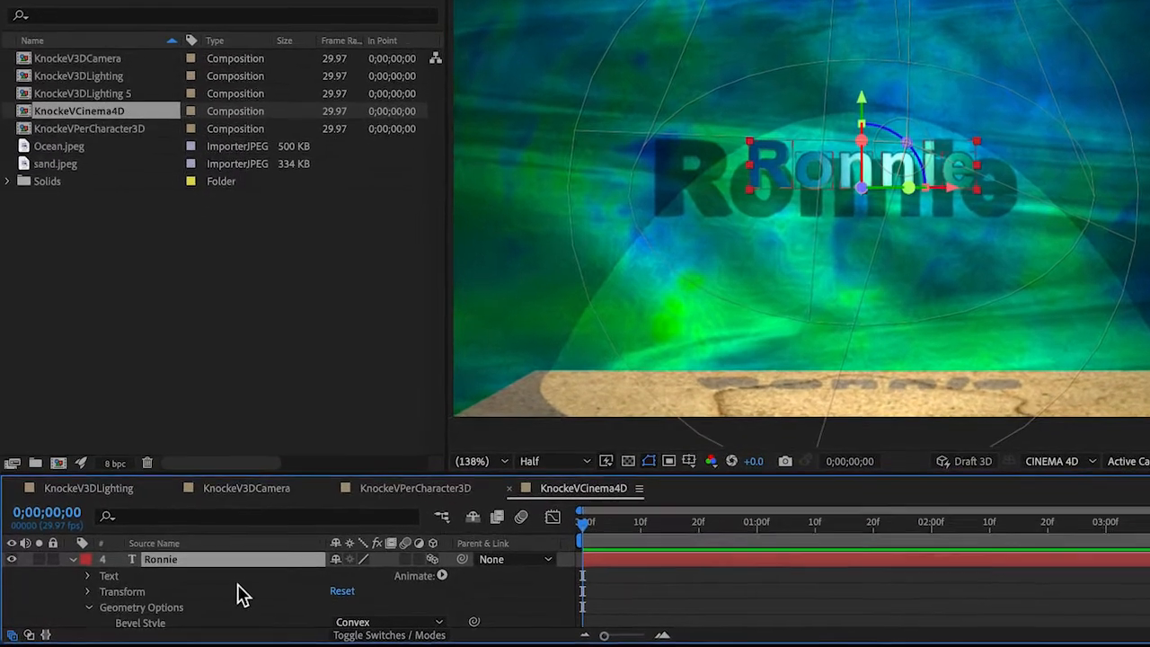
left_click(88, 575)
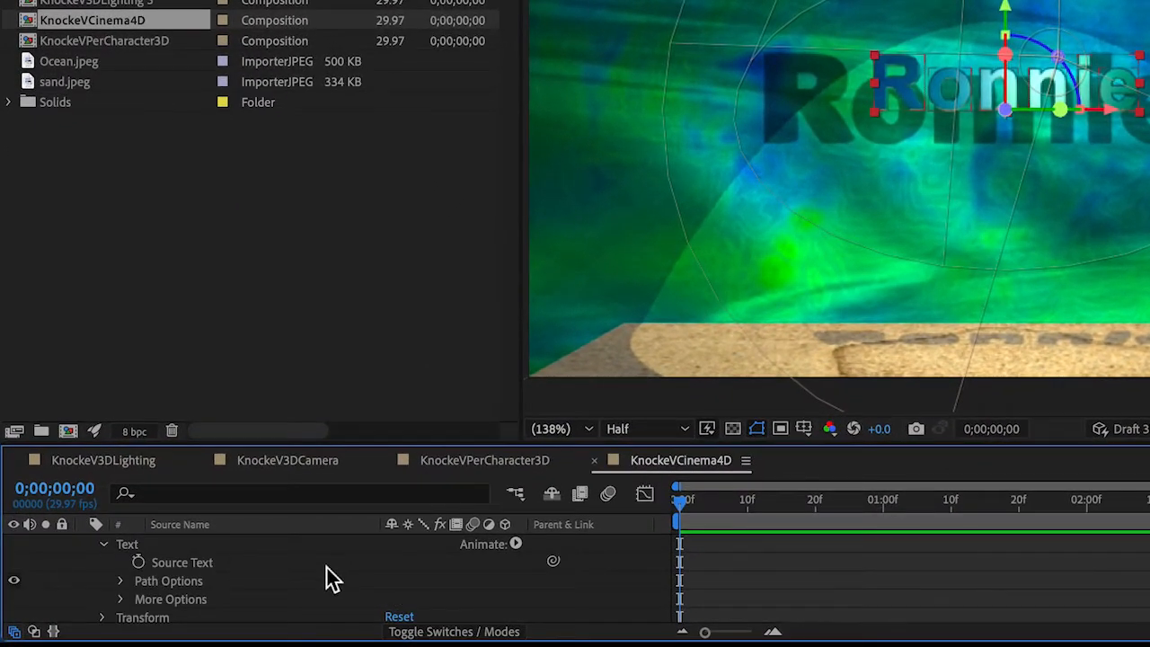
left_click(516, 544)
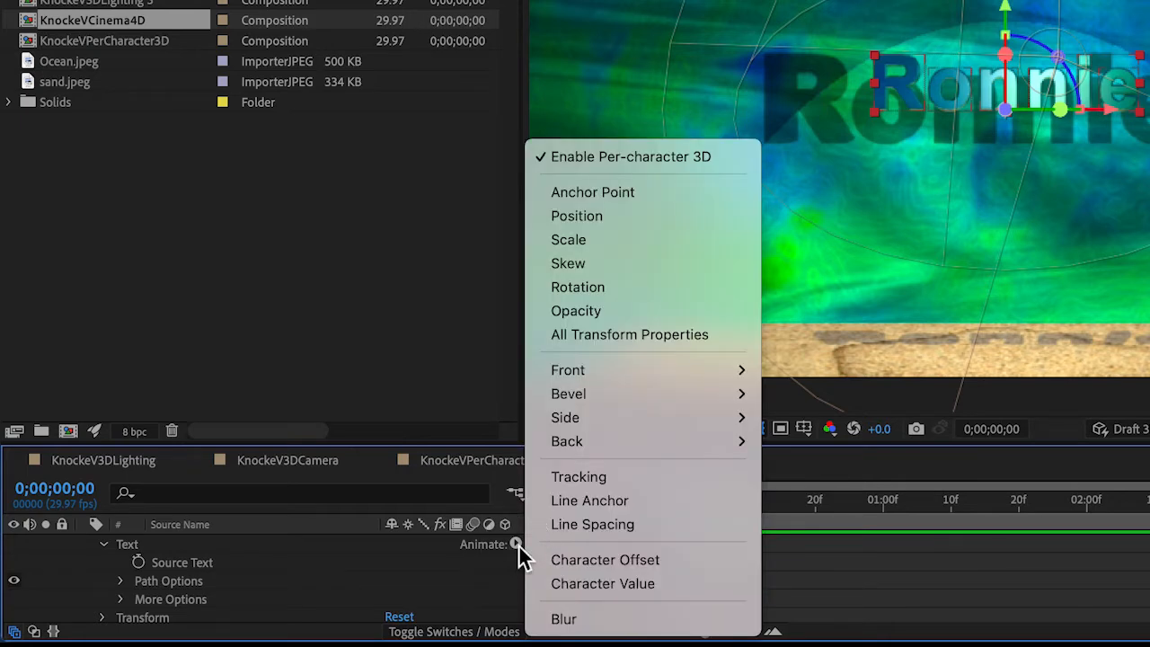
left_click(589, 219)
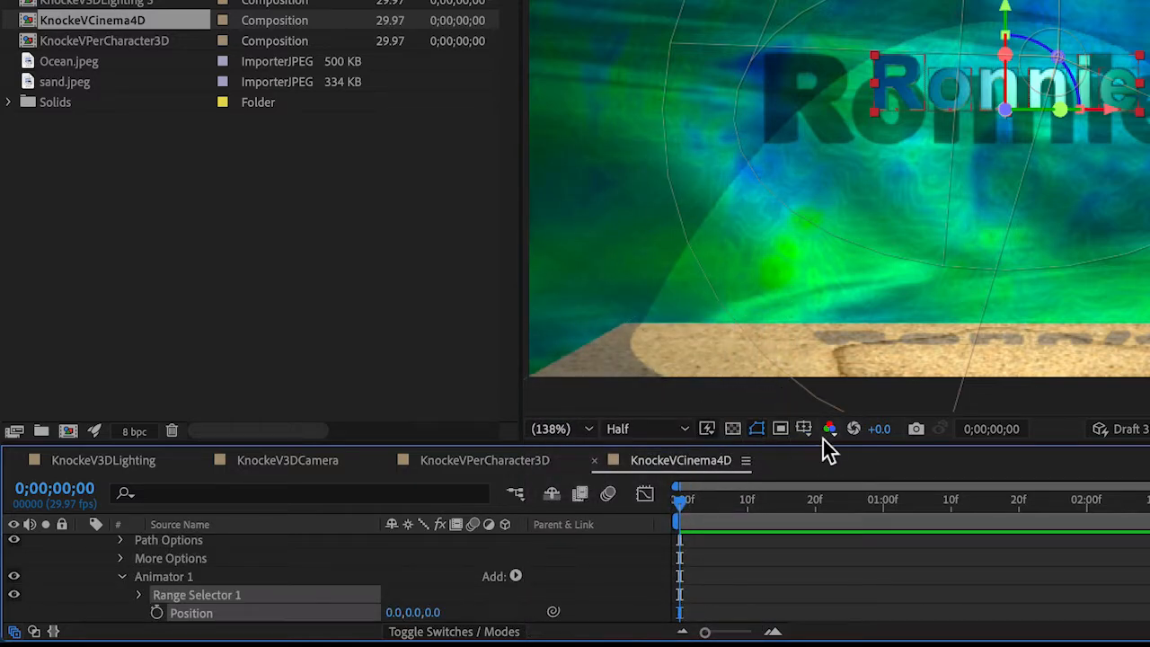
Enlarge the timeline area and add the Rotation property to Animator 1 of the text layer
left_click_drag(823, 442, 828, 229)
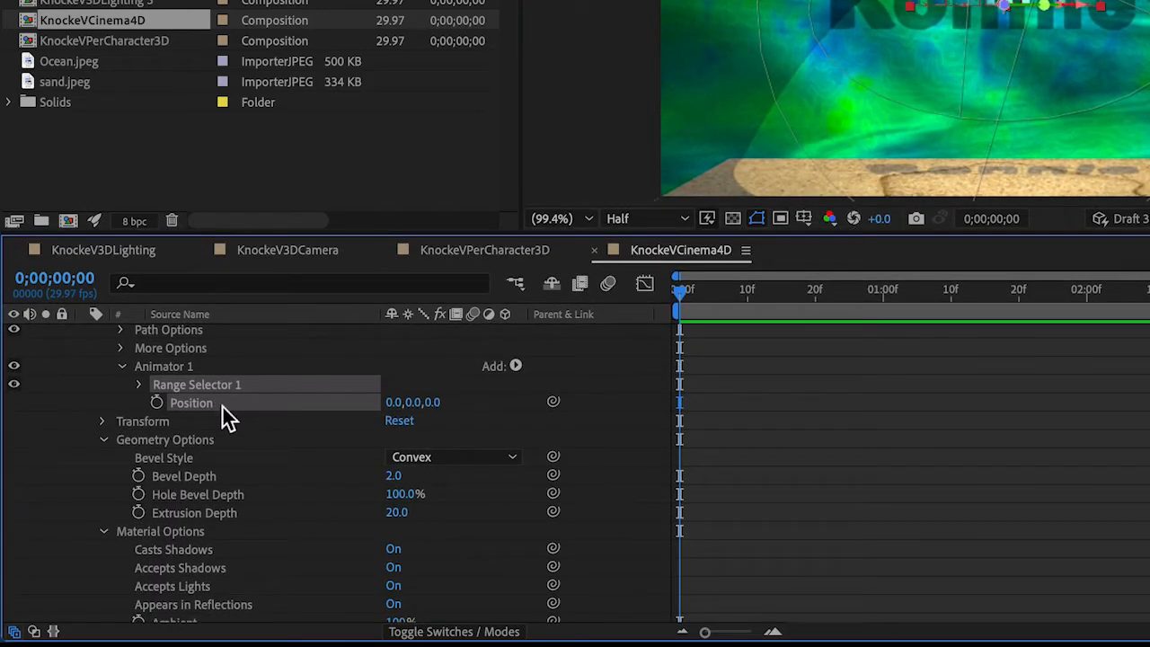
left_click(515, 366)
mouse_move(517, 367)
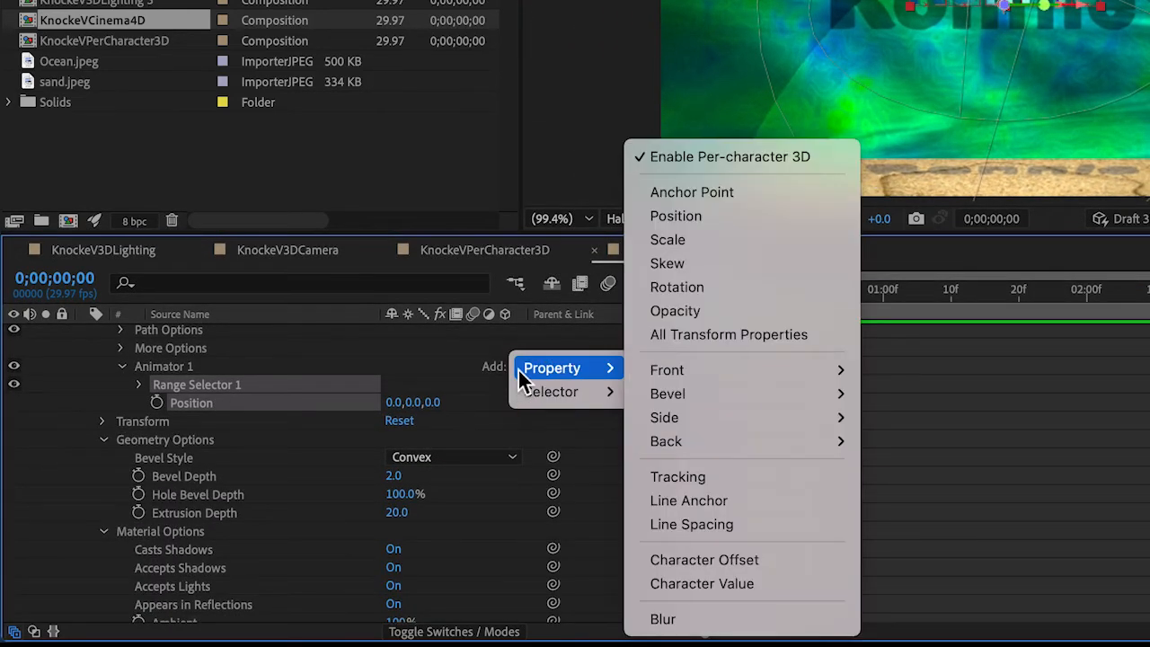
left_click(701, 284)
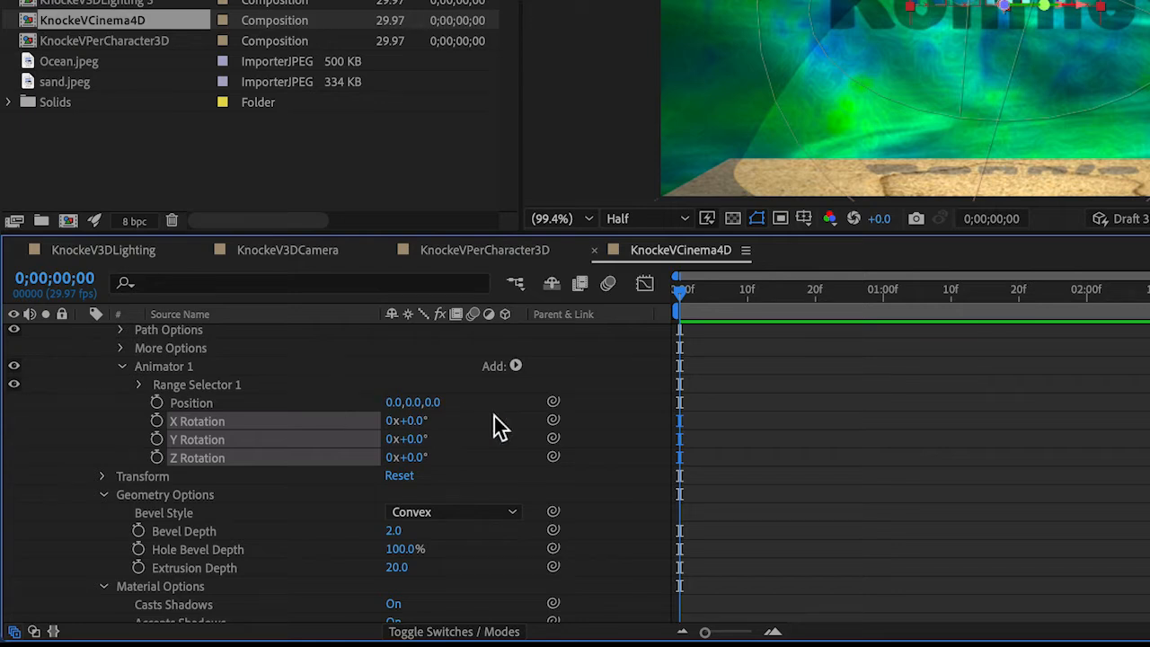
Set Animator 1's Z position to -1600, keeping X and Y at 0
left_click(435, 404)
type("-1")
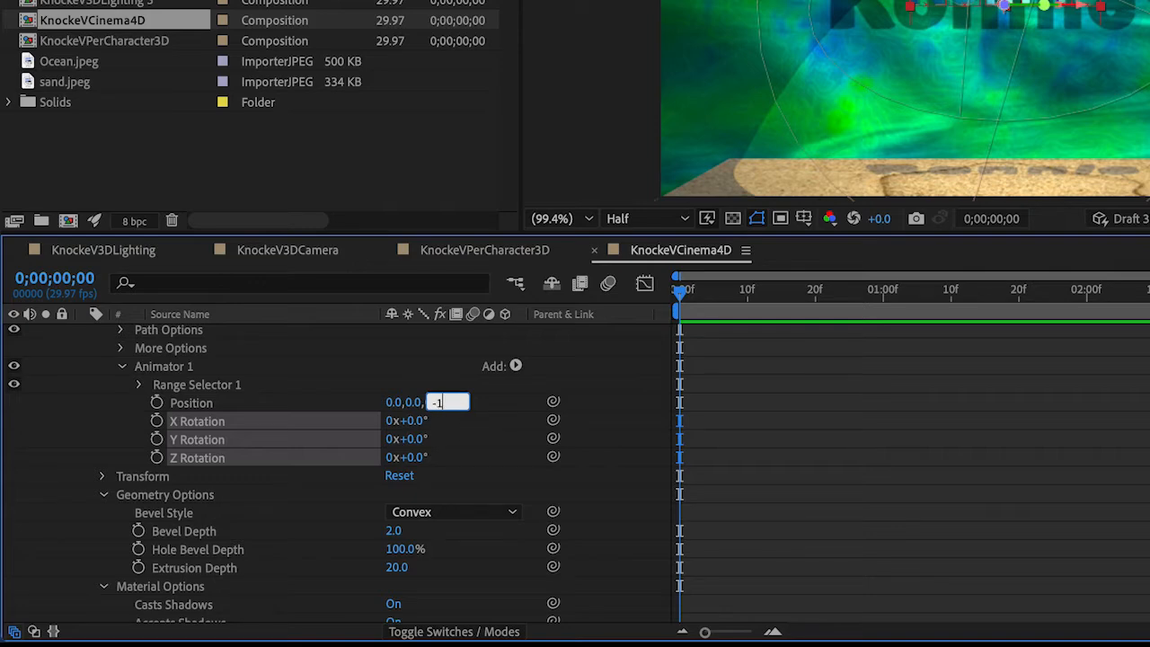
type("600")
key("Return")
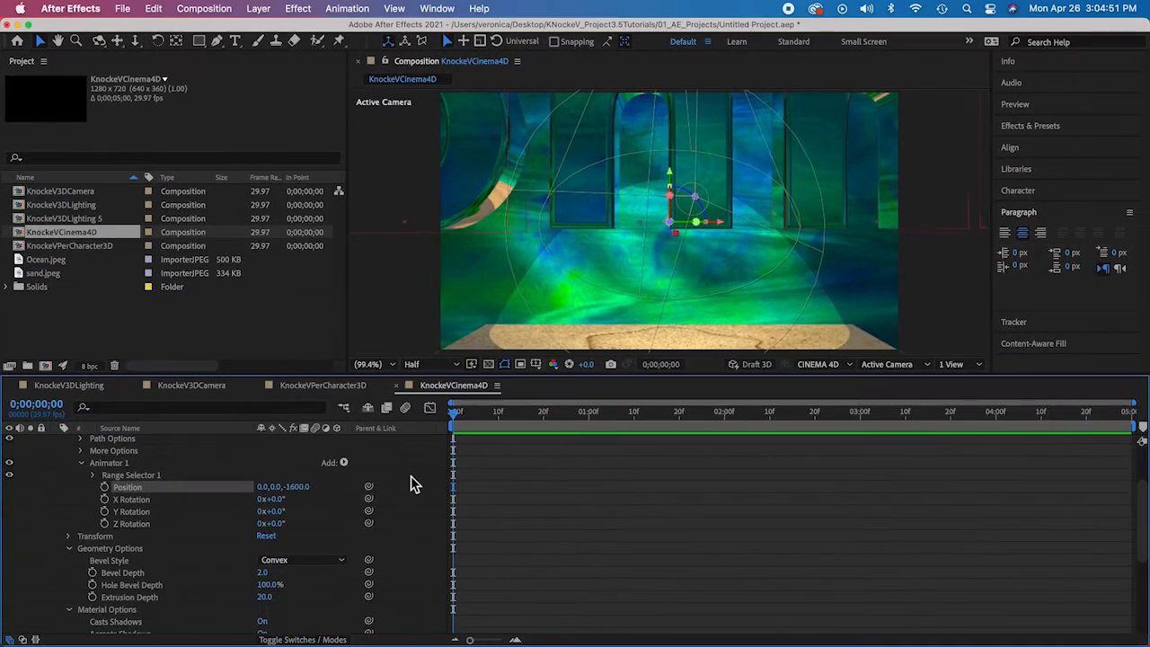
Set Animator 1's X, Y and Z Rotation to one full revolution each
scroll(410, 477, "down", 1)
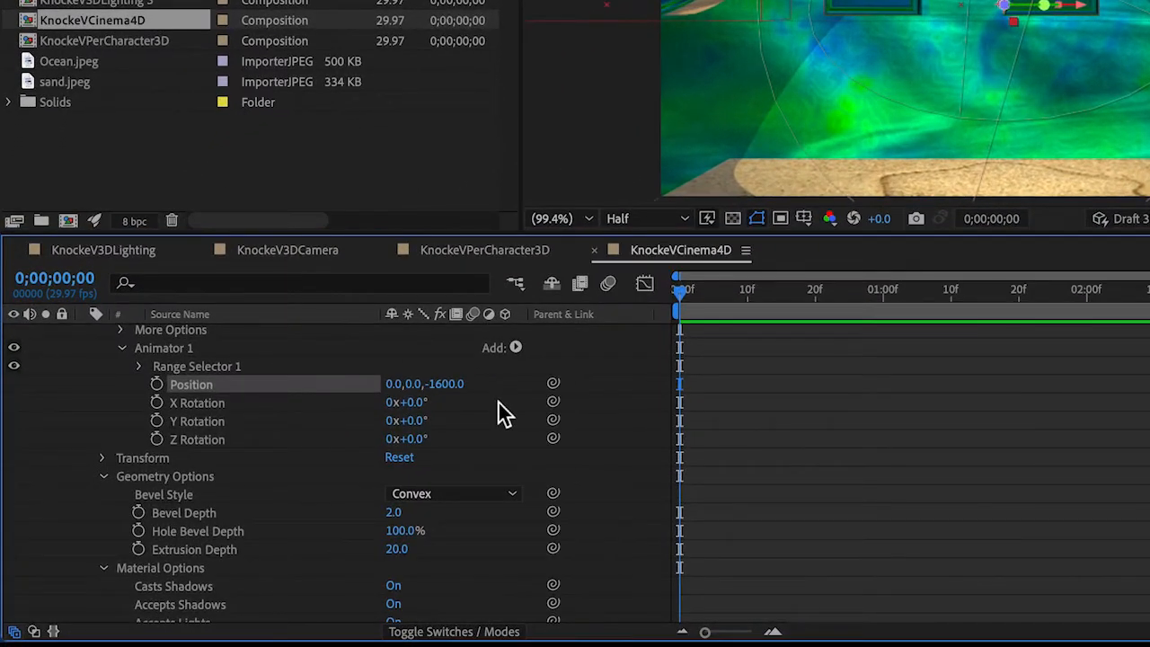
left_click(396, 405)
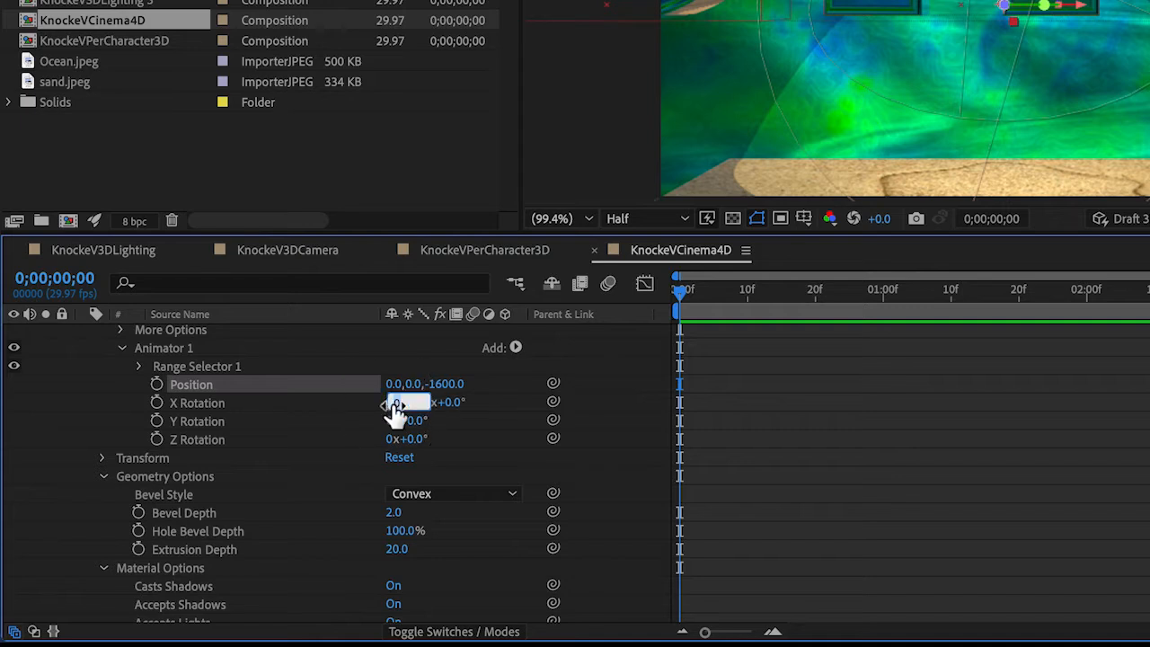
type("1")
left_click(393, 422)
type("1")
left_click(393, 439)
type("1")
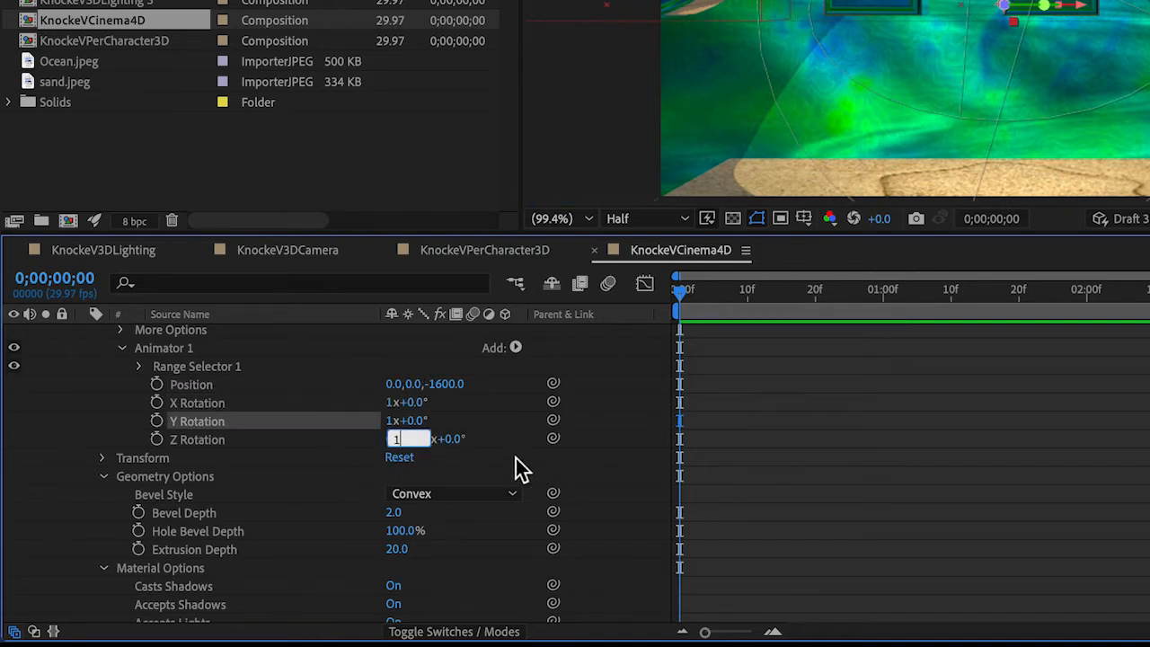
left_click(507, 466)
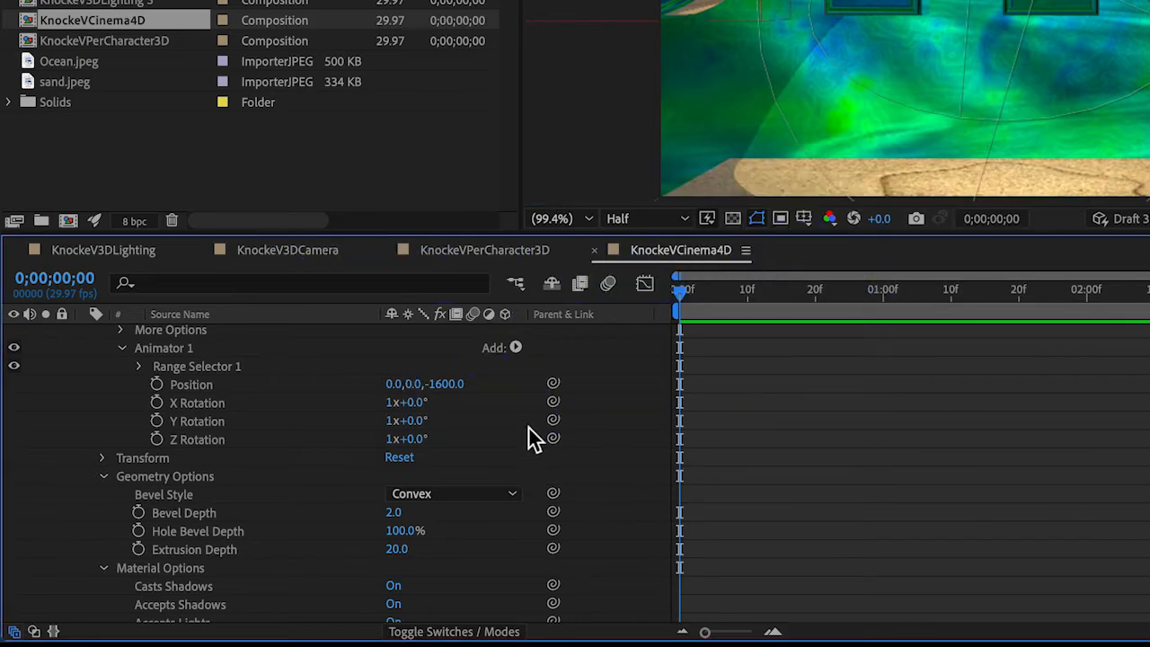
Keyframe Range Selector 1's Start at 0% on frame 0;00;00;00 and 100% at 0;00;04;00, and save the project
left_click(138, 368)
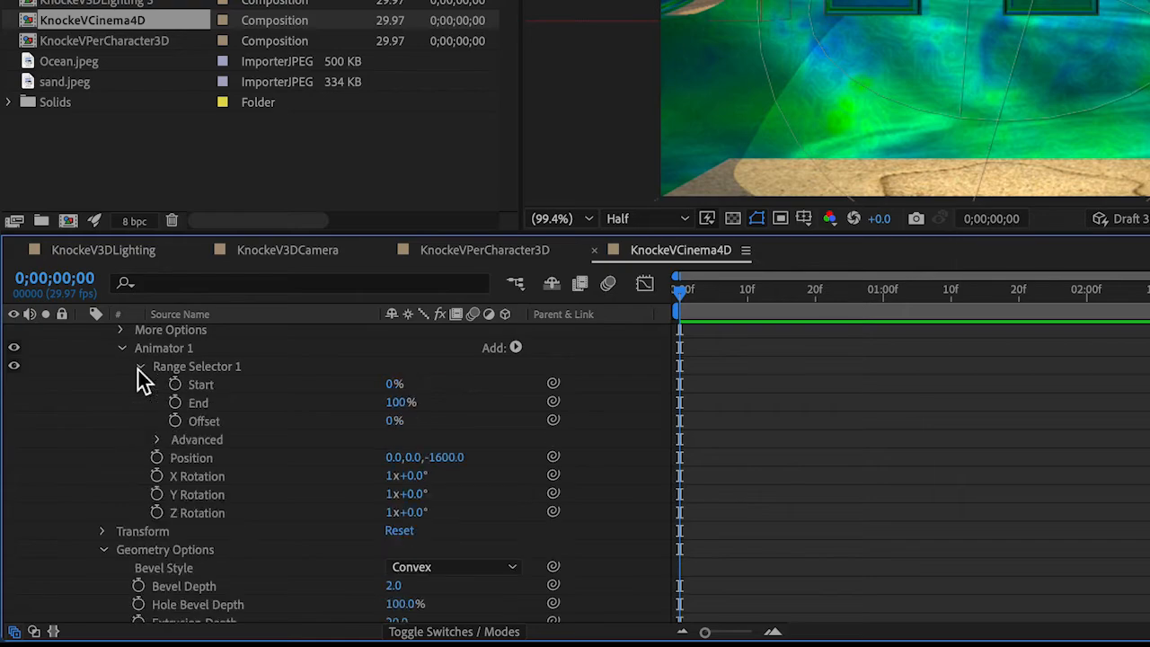
left_click(176, 386)
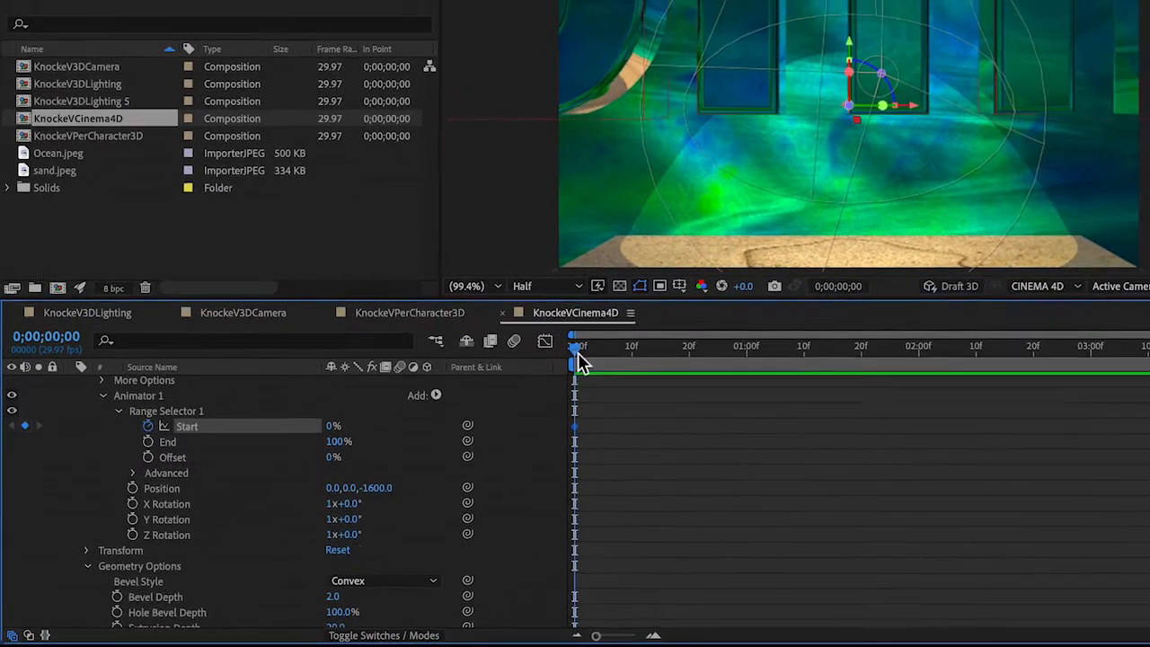
left_click_drag(674, 293, 1047, 468)
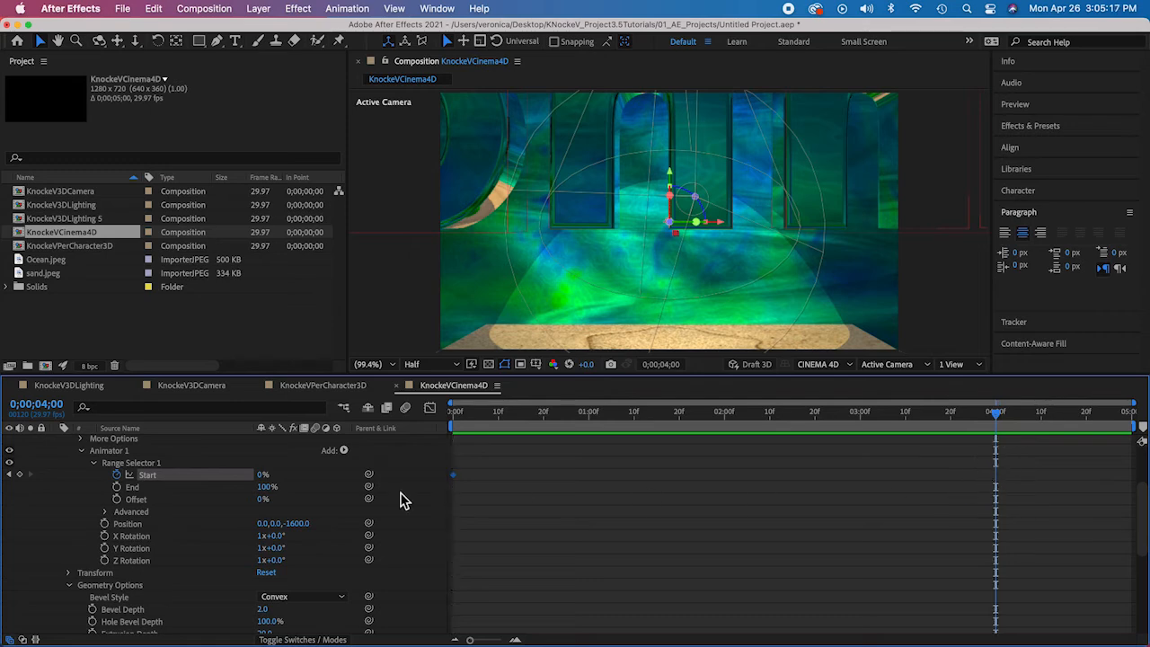
left_click_drag(261, 476, 396, 490)
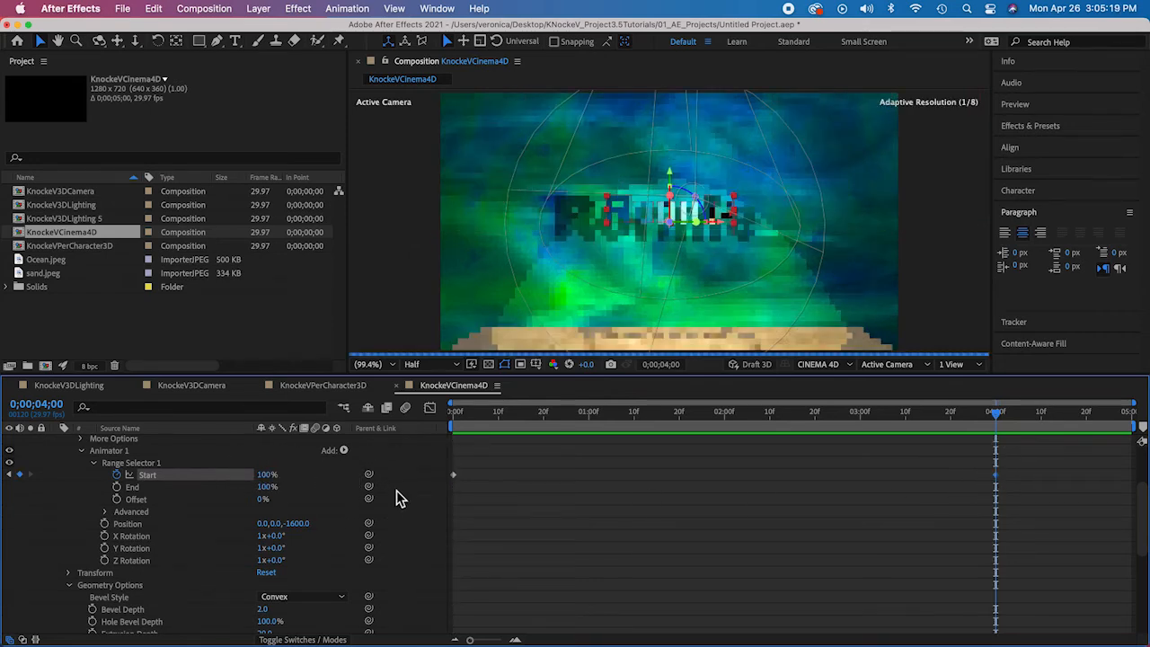
key("super+s")
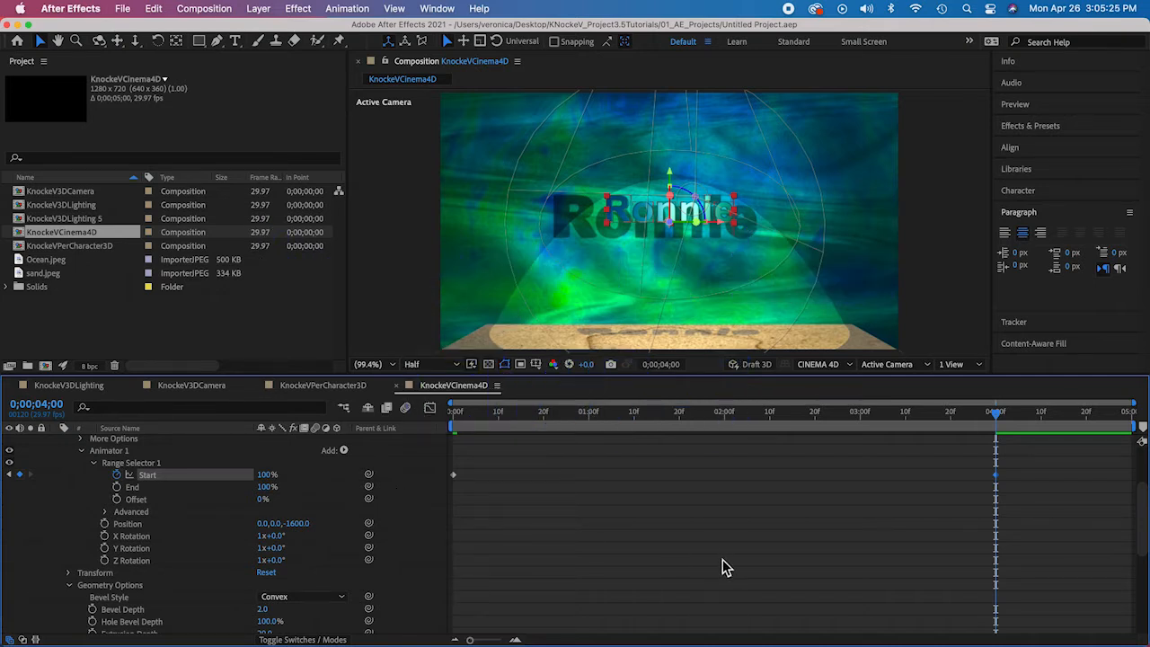
Switch the composition viewer to 2 Views and preview the per-character animation from the first frame
left_click_drag(997, 414, 246, 378)
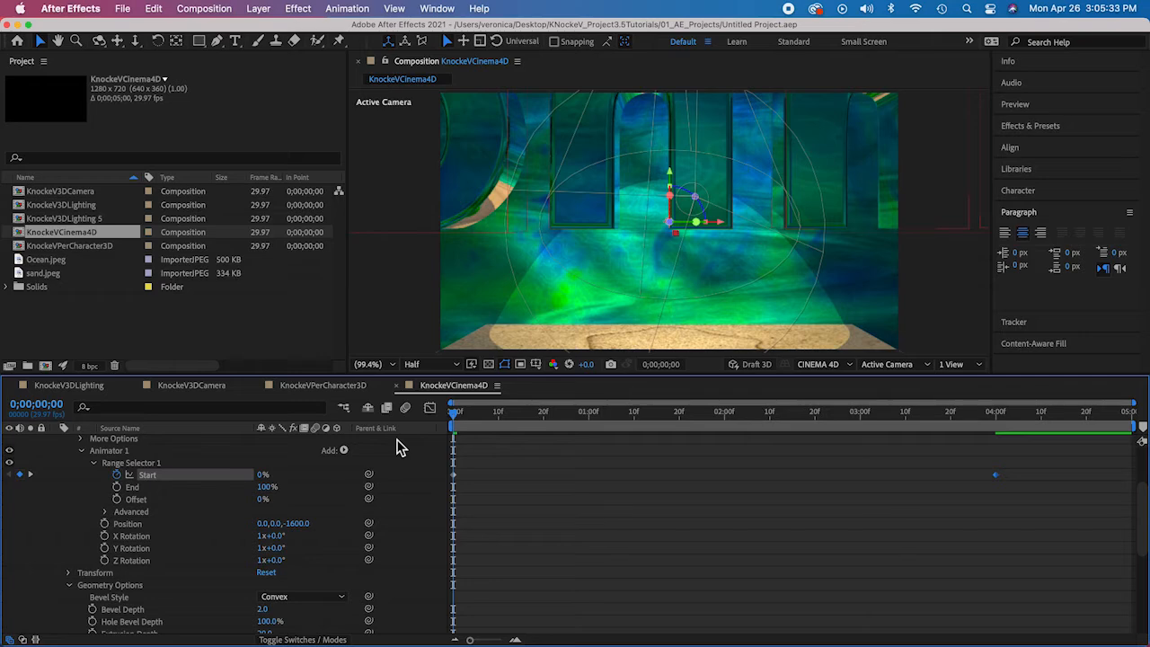
left_click(979, 365)
left_click(974, 398)
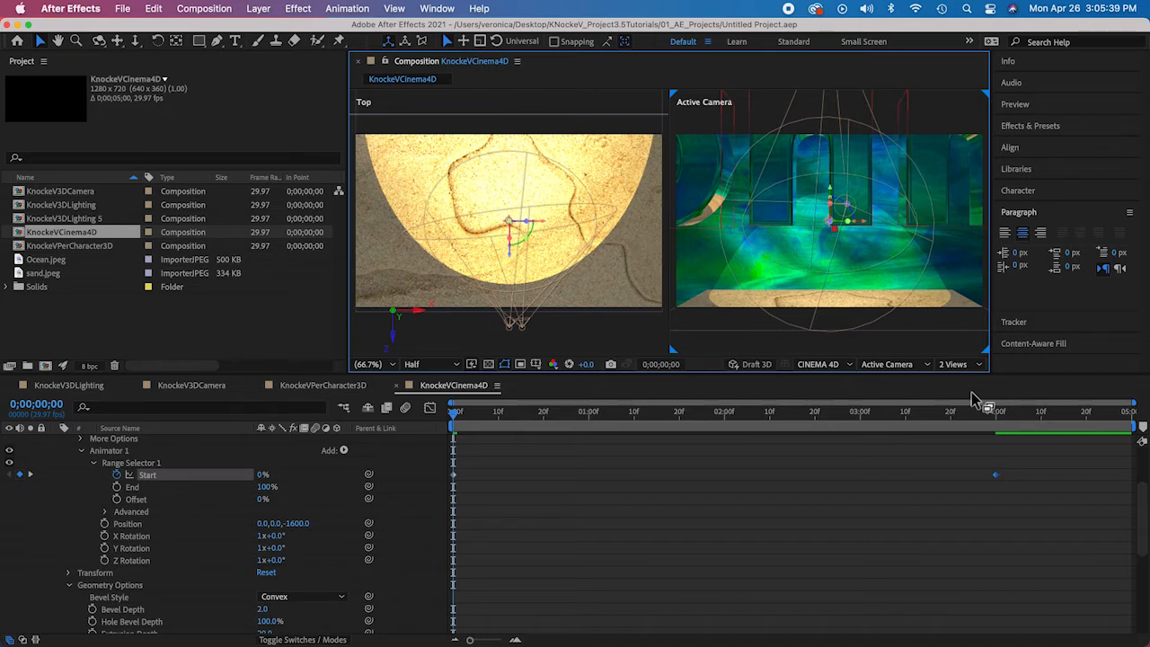
key("space")
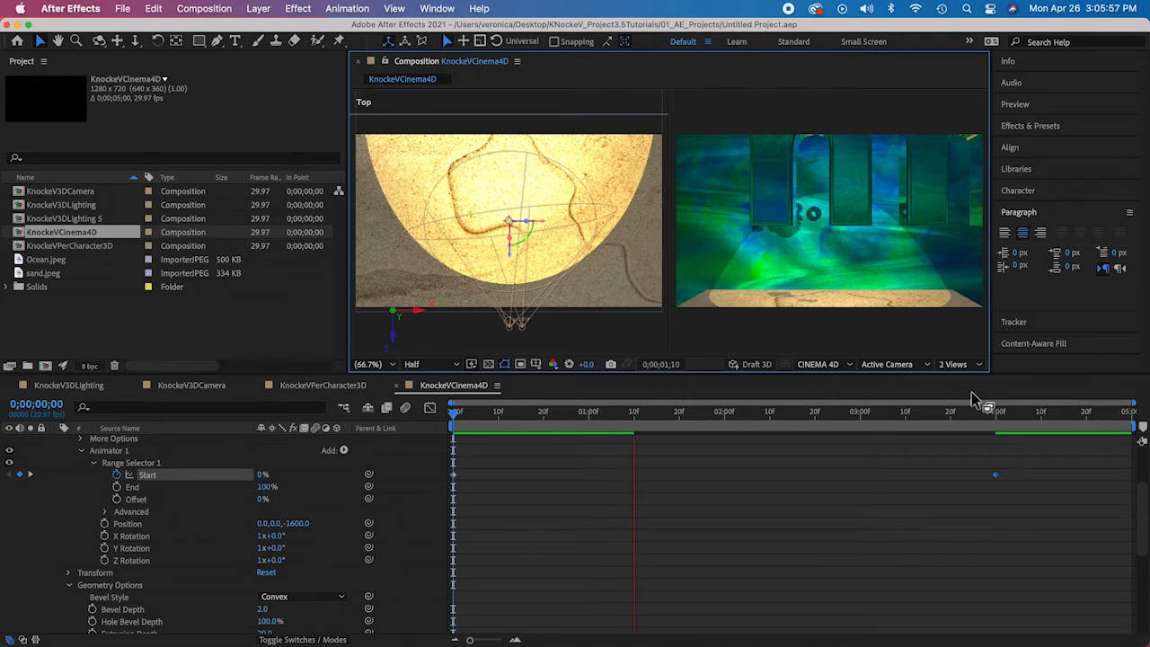
key("space")
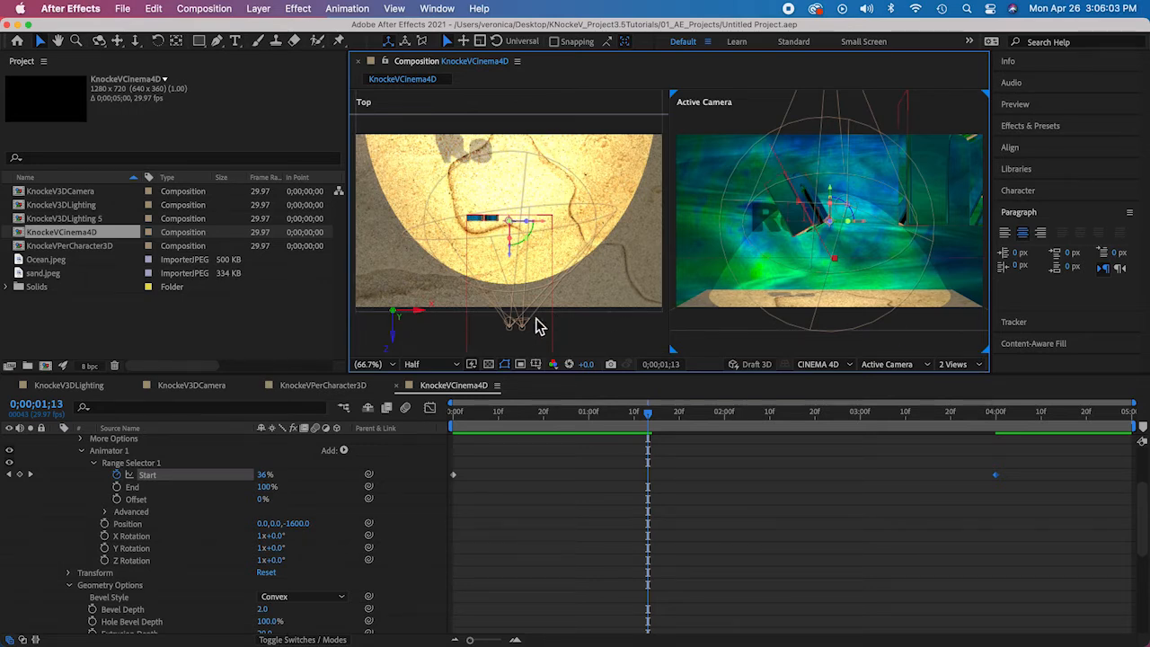
key("space")
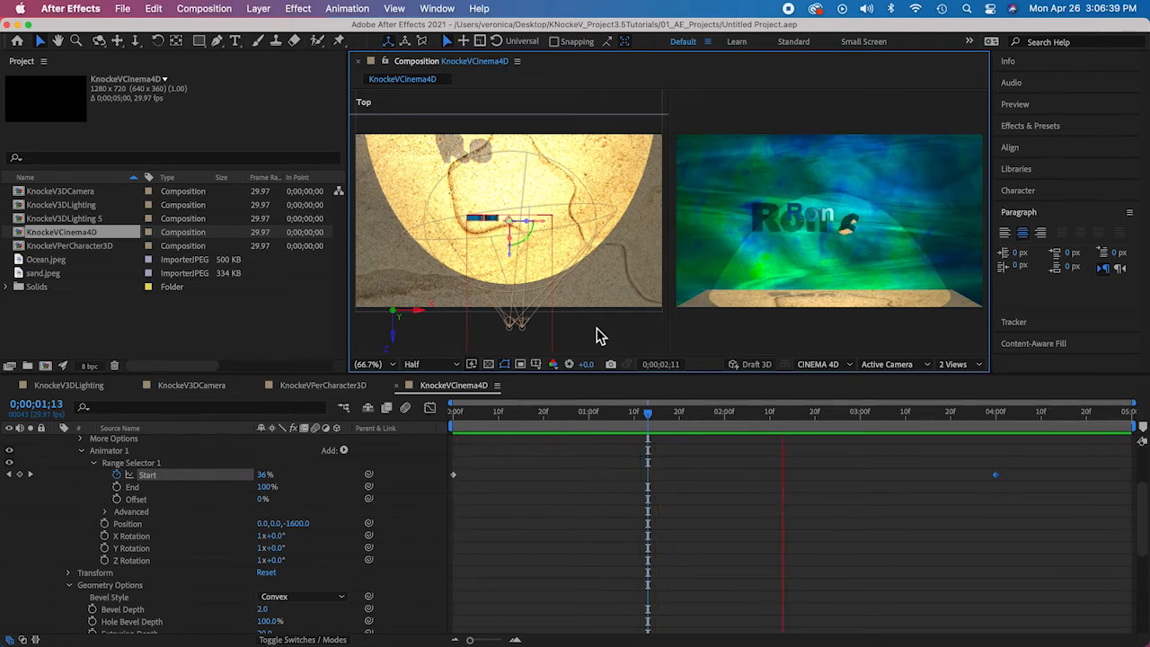
Preview the animation with the Top view active and try to return the composition viewer to 1 View
left_click(394, 124)
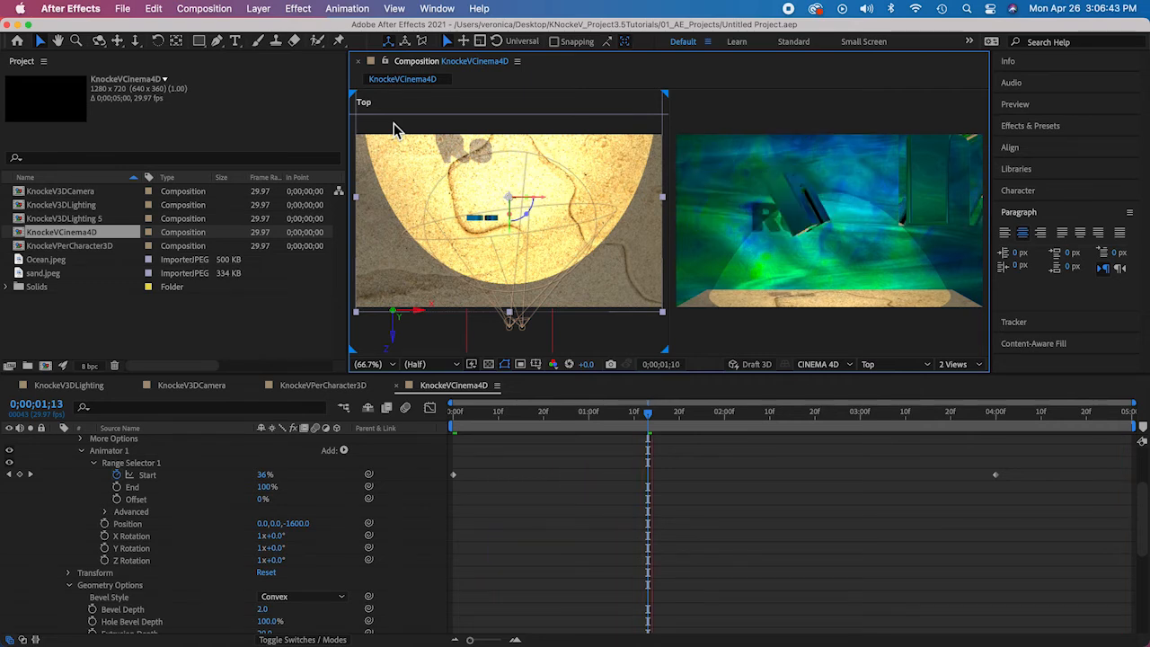
key("space")
key("space")
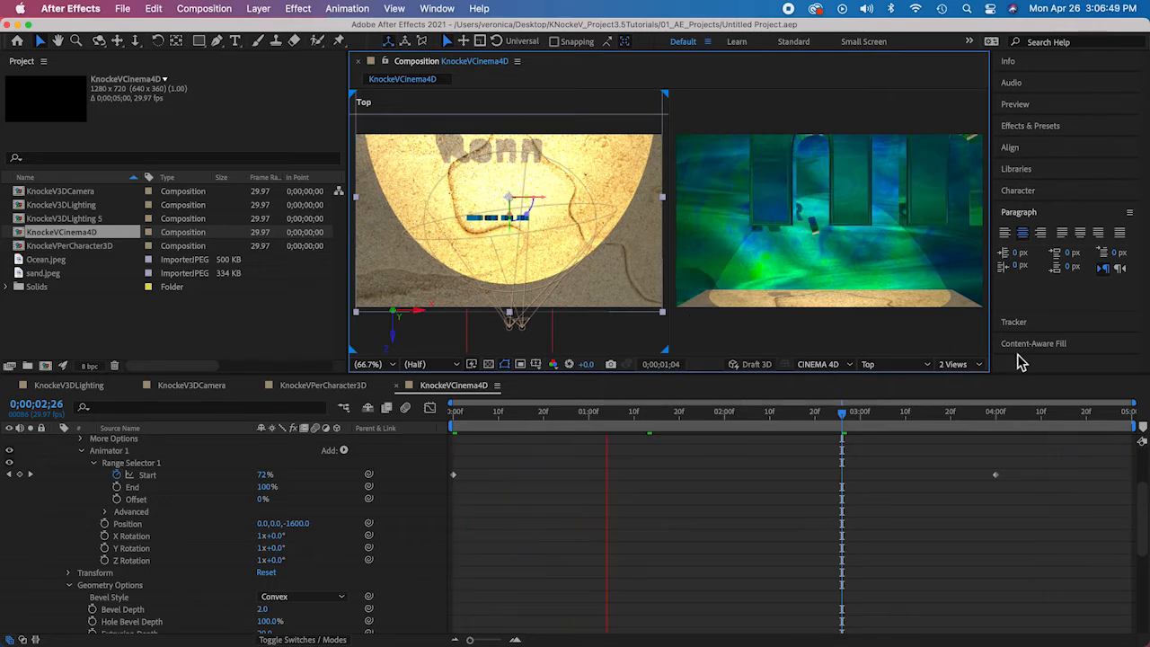
left_click(978, 366)
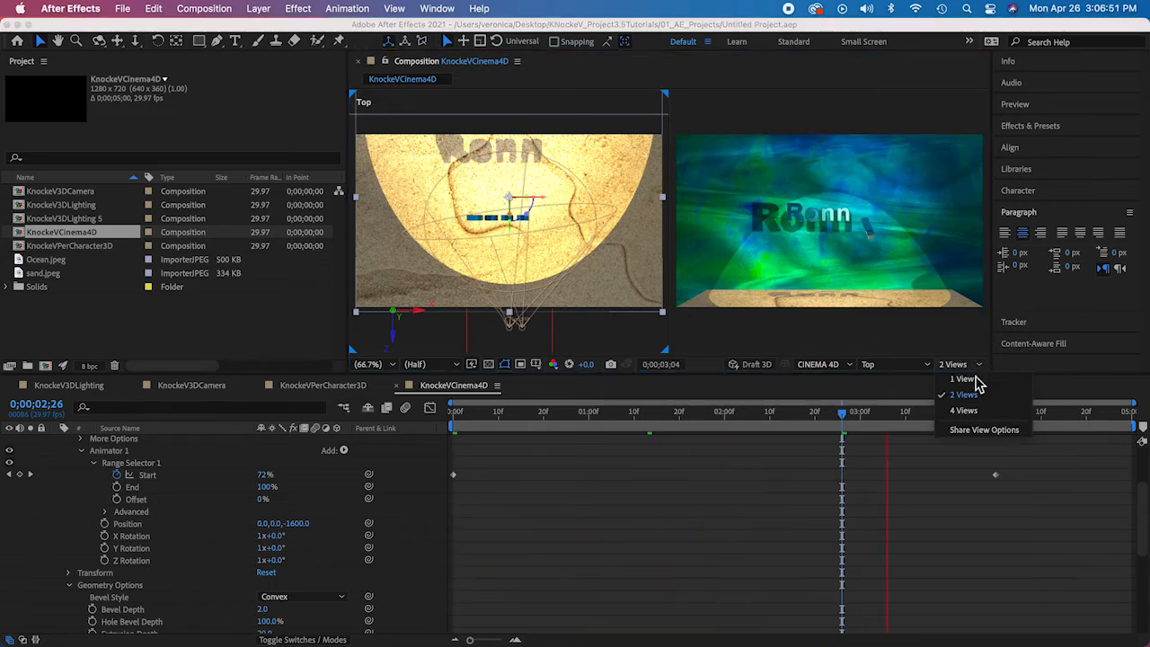
left_click(976, 385)
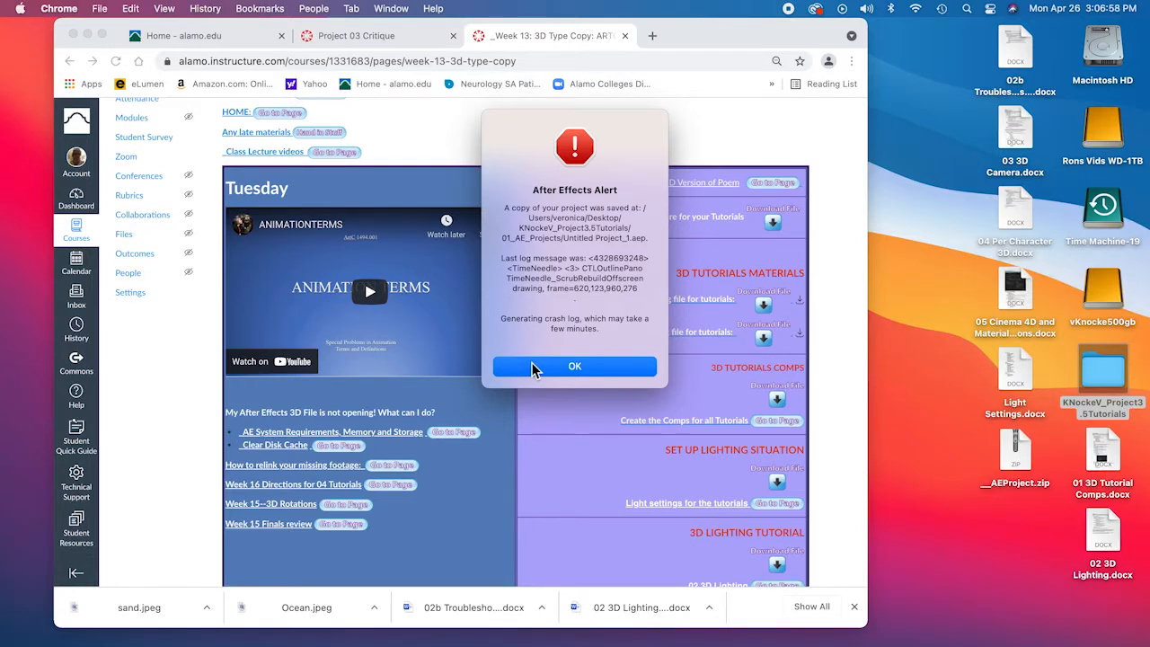
Dismiss the crash alert, relaunch After Effects, and close the error report without sending it
left_click(535, 367)
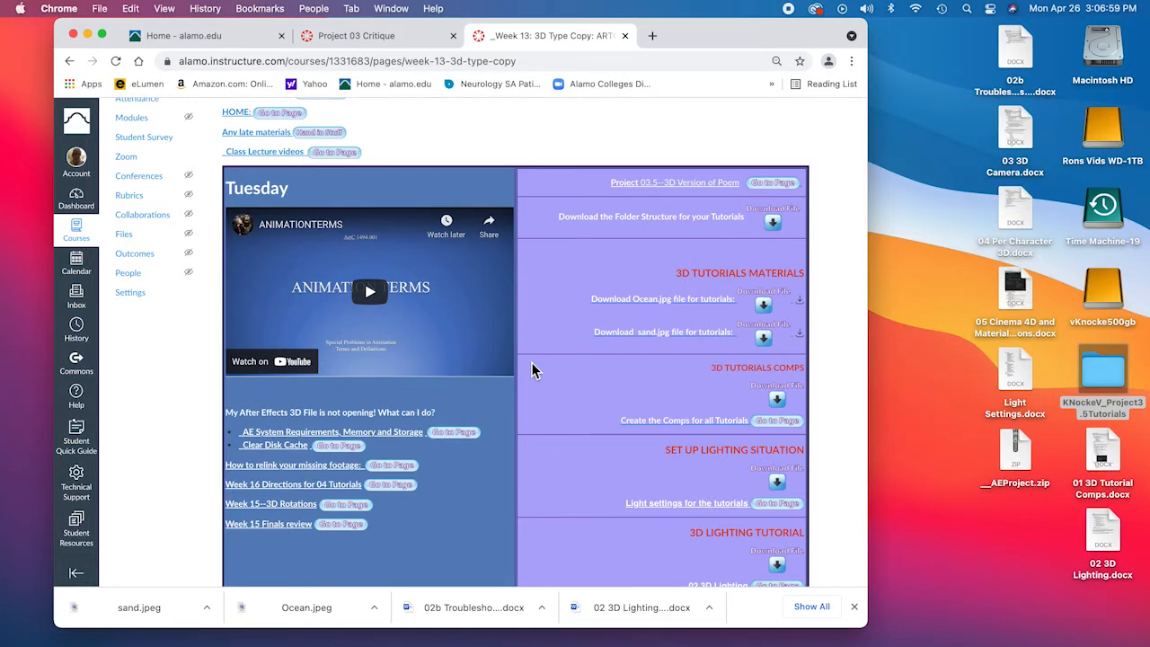
mouse_move(706, 633)
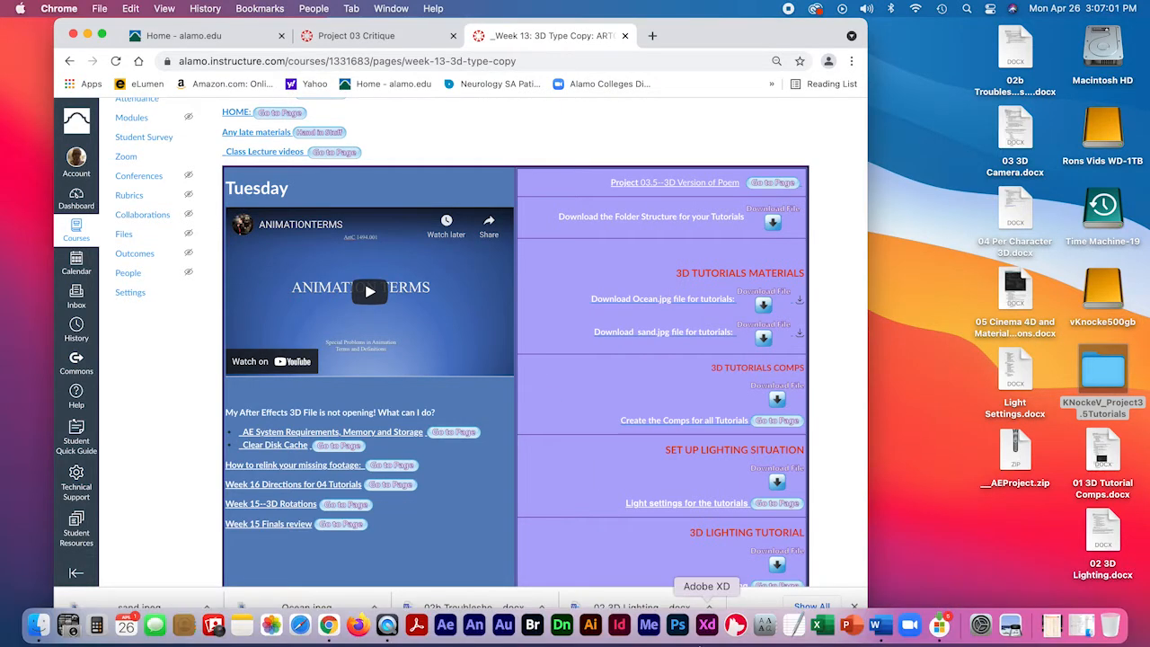
left_click(446, 627)
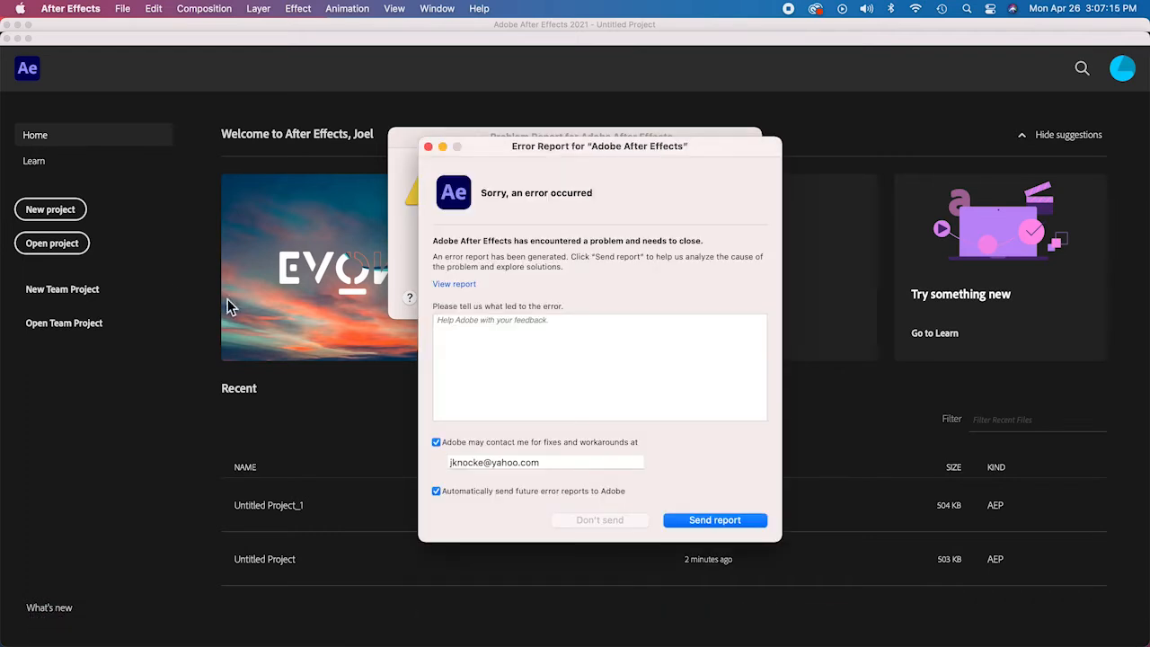
left_click(429, 147)
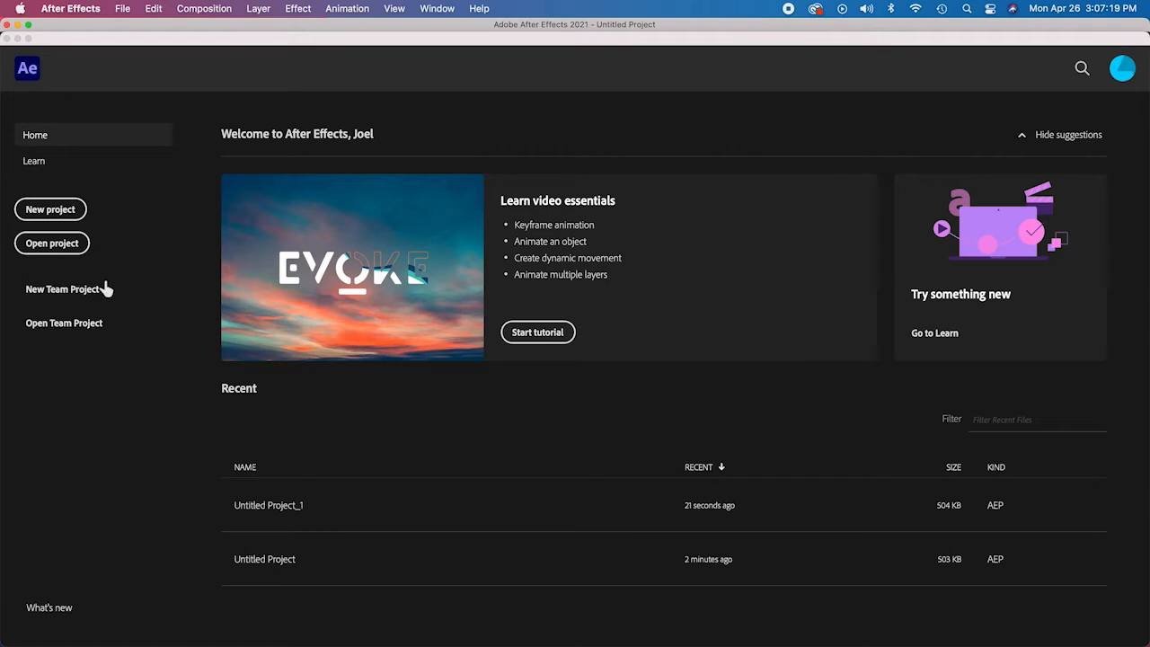
Open Untitled Project_1.aep from the 01_AE_Projects folder inside the KNockeV Project3.5Tutorials folder on the Desktop
left_click(54, 244)
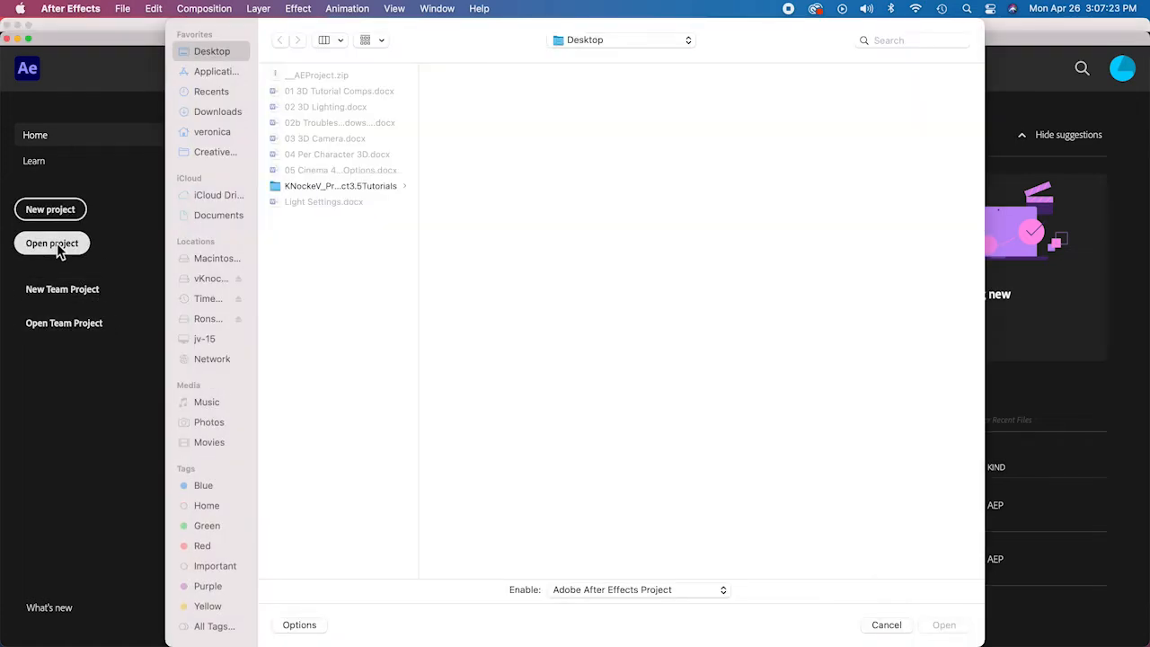
left_click(312, 185)
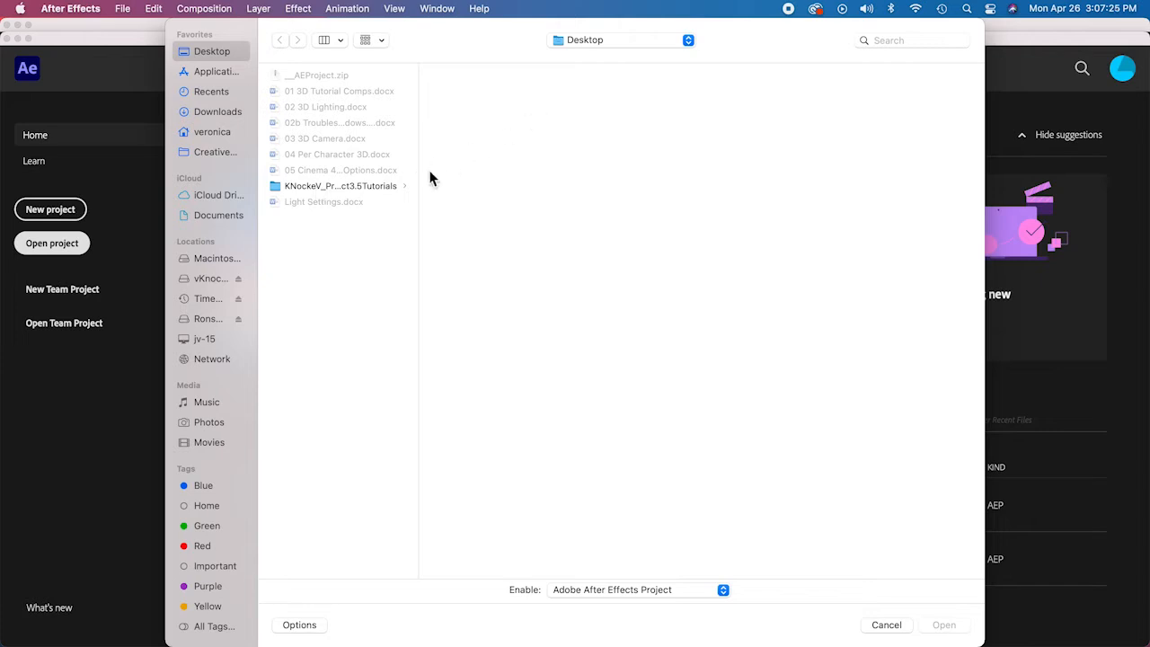
left_click(386, 187)
left_click(521, 77)
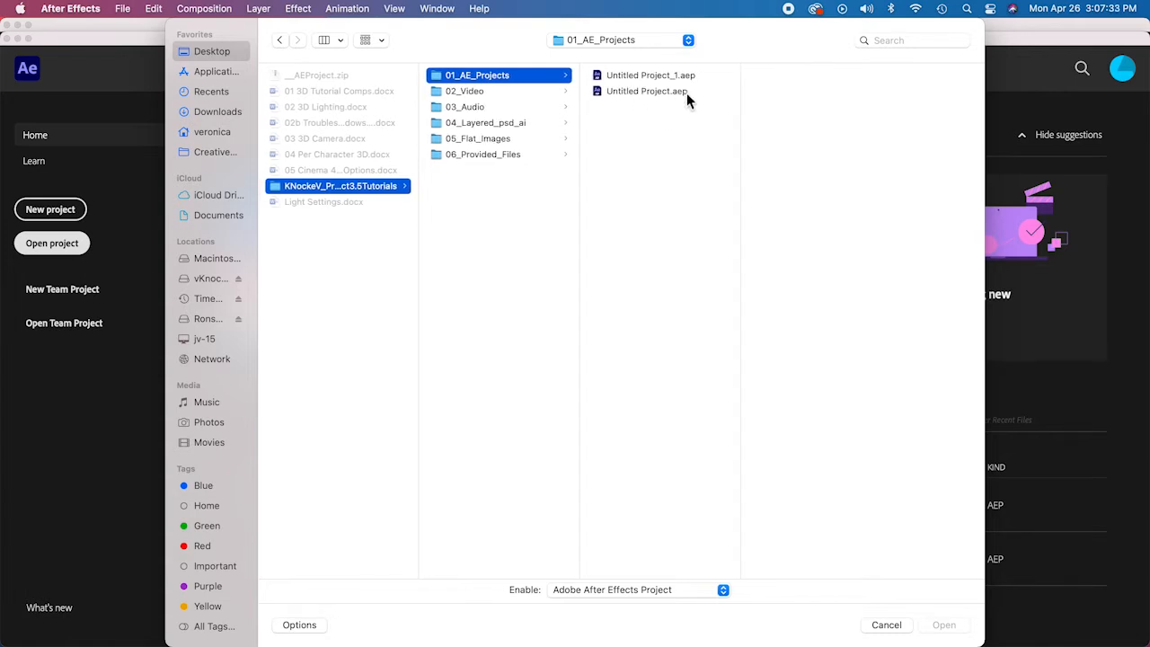
left_click(618, 77)
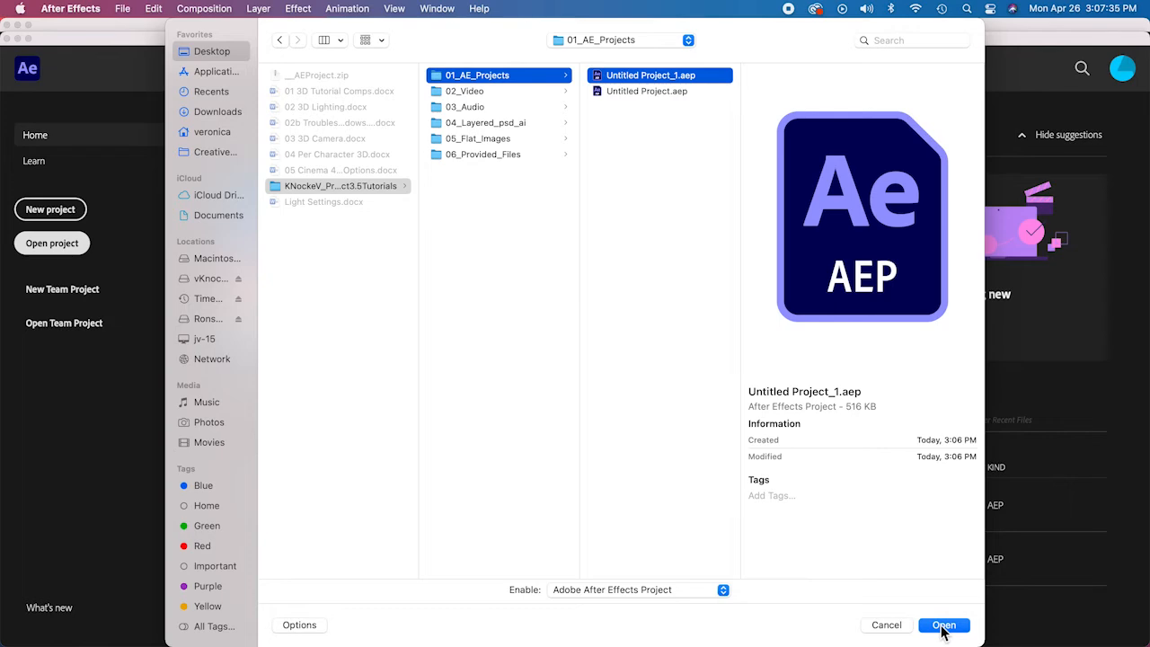
left_click(943, 626)
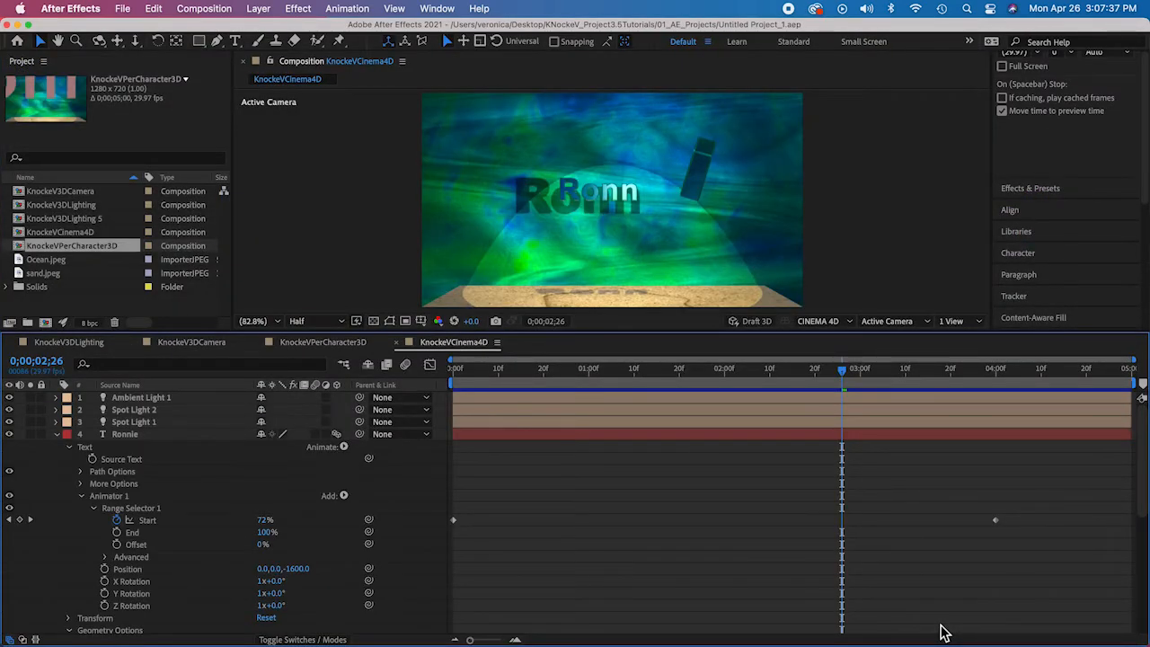
Preview the KnockeVCinema4D character animation from the first frame and return to 0;00;00;00
left_click_drag(841, 374, 386, 364)
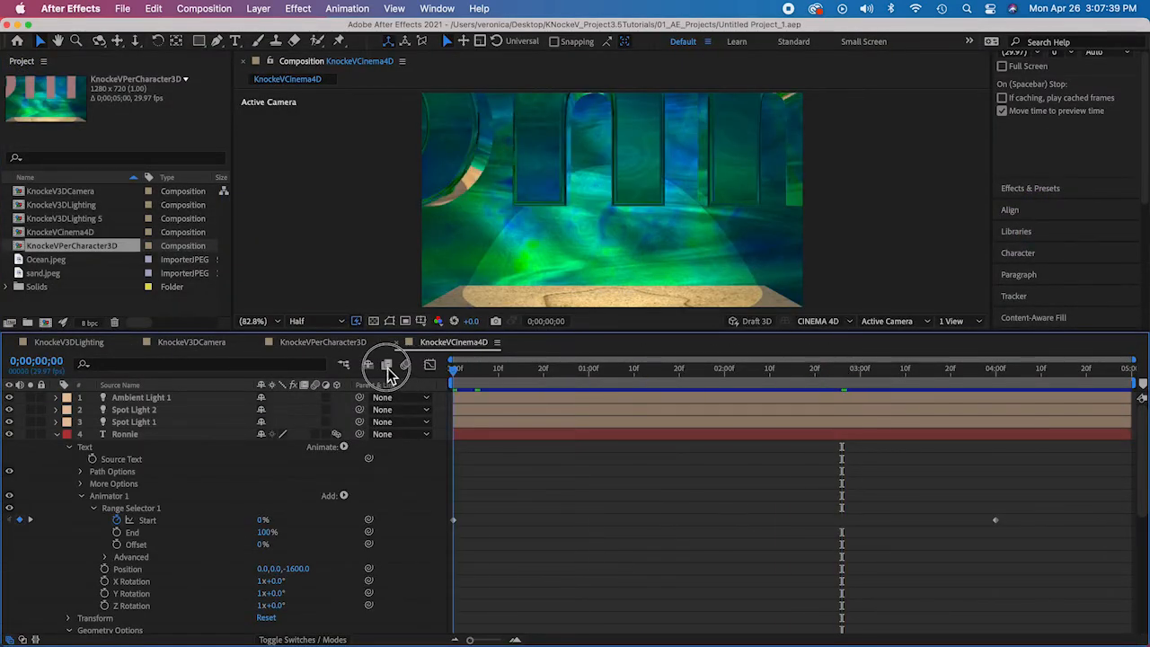
key("space")
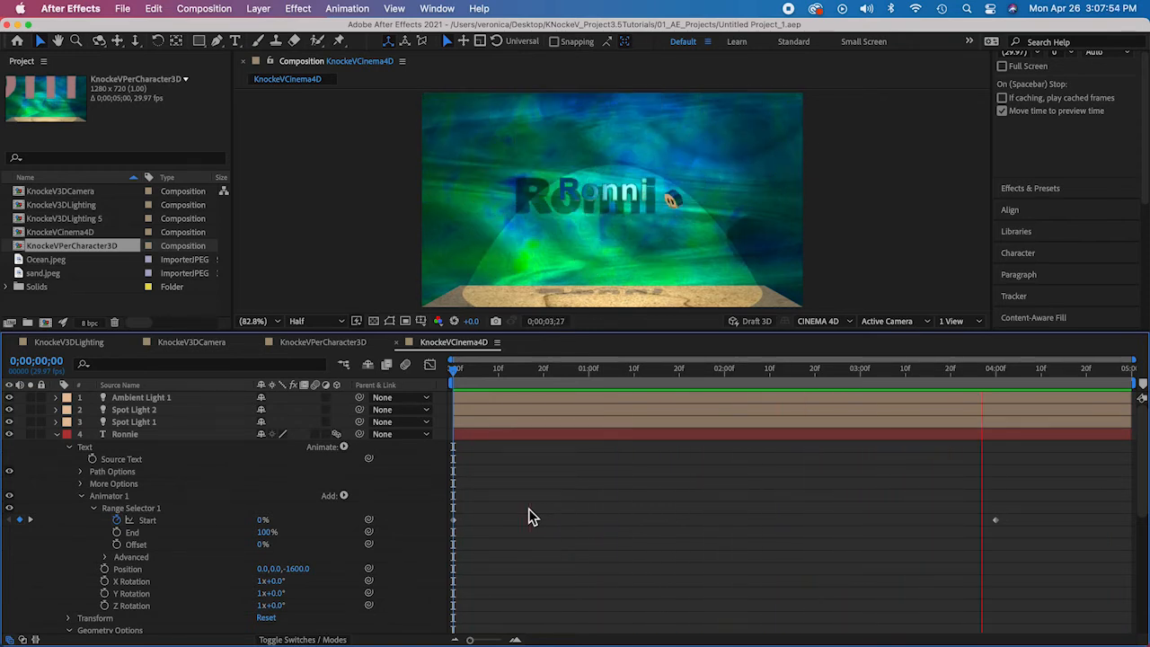
key("space")
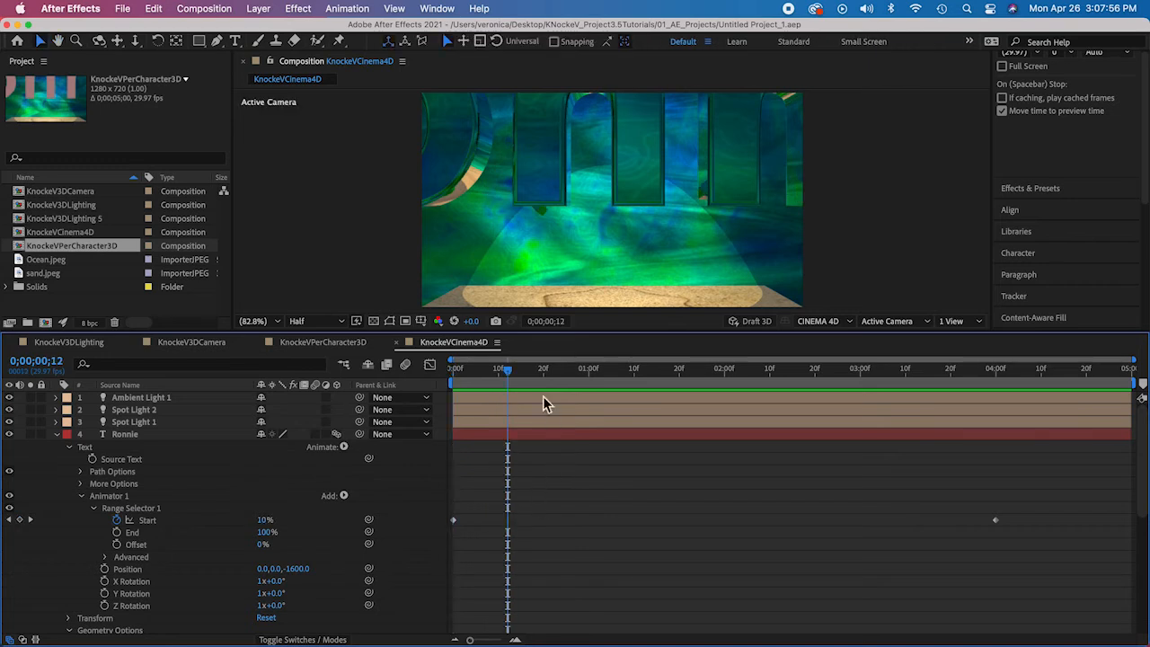
left_click_drag(506, 375, 449, 372)
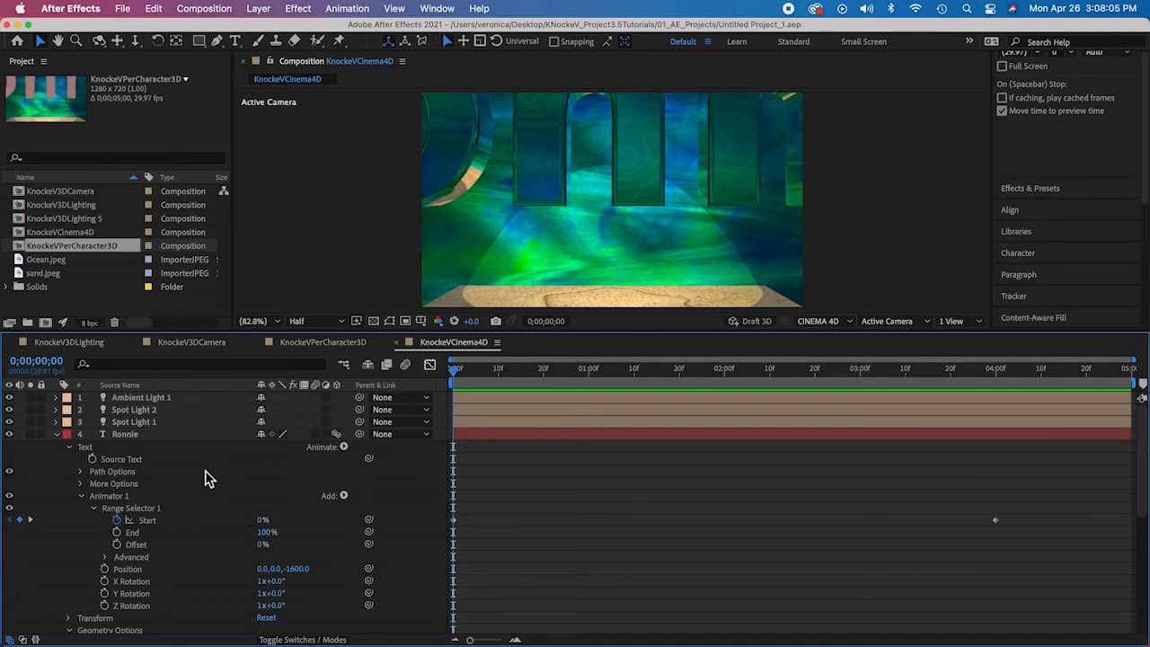
Add a Wiggly selector to Animator 1 of the Ronnie text layer, expand its properties and scrub the opening frames
left_click(343, 496)
mouse_move(381, 523)
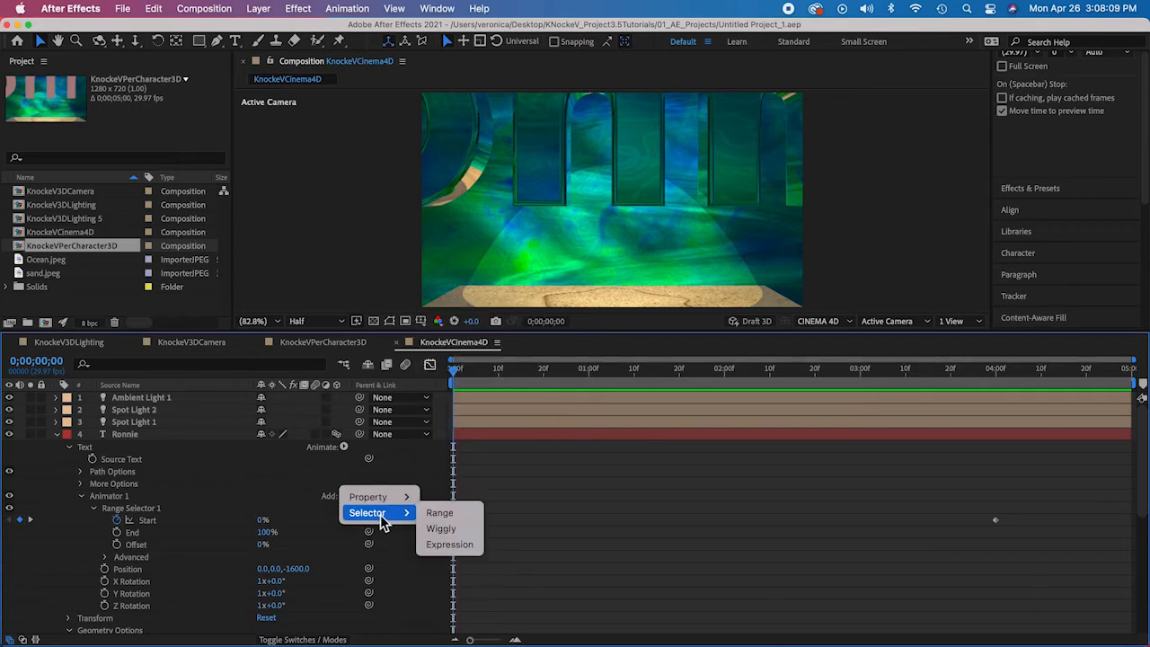
left_click(441, 530)
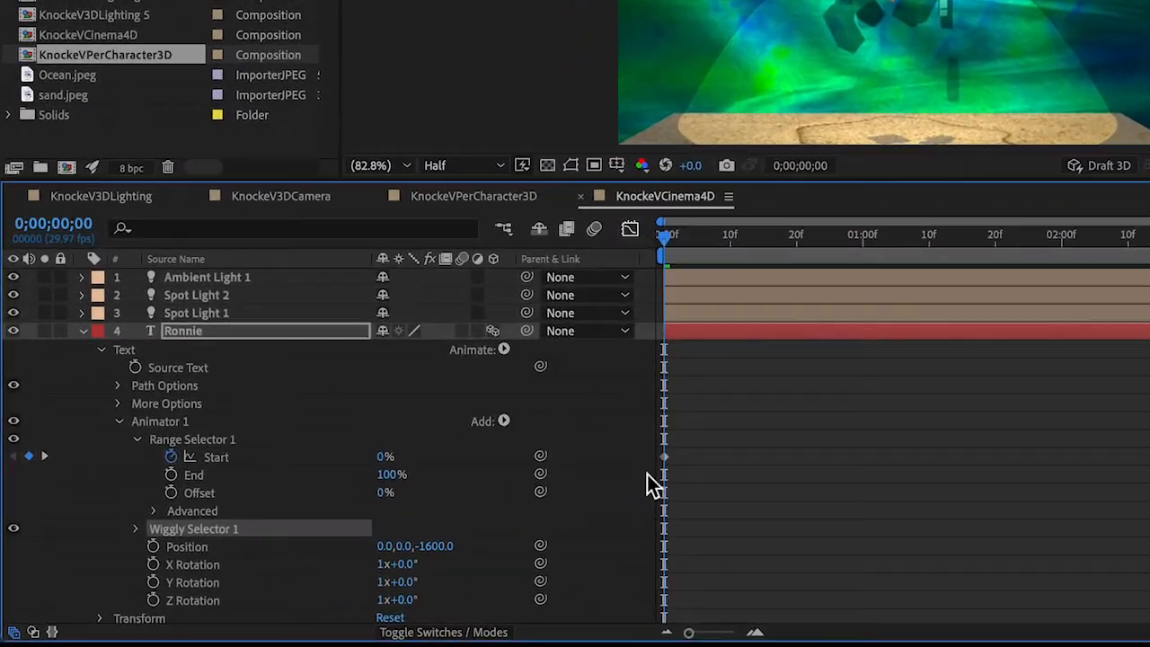
left_click(142, 526)
scroll(144, 530, "down", 2)
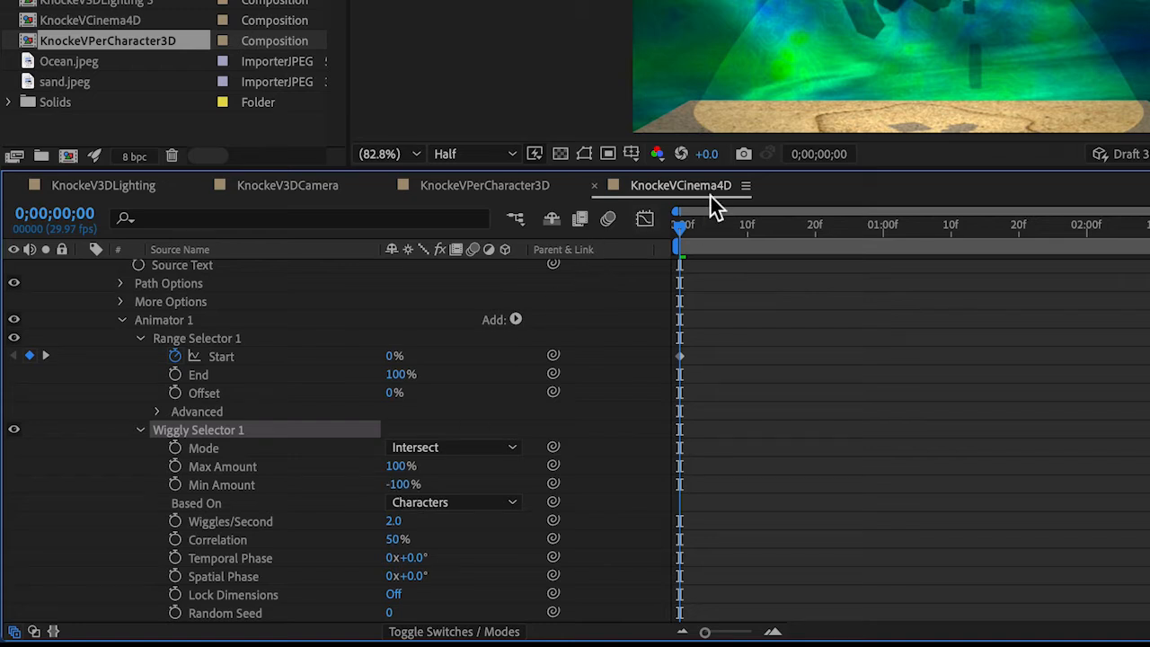
left_click(774, 230)
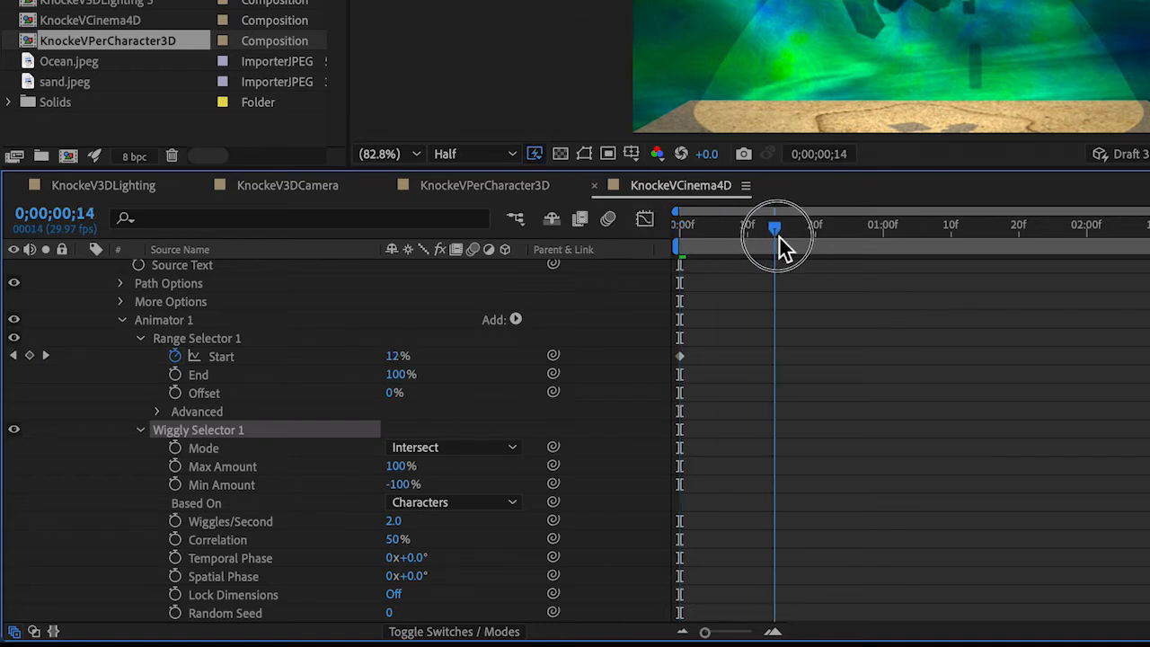
left_click_drag(778, 241, 647, 233)
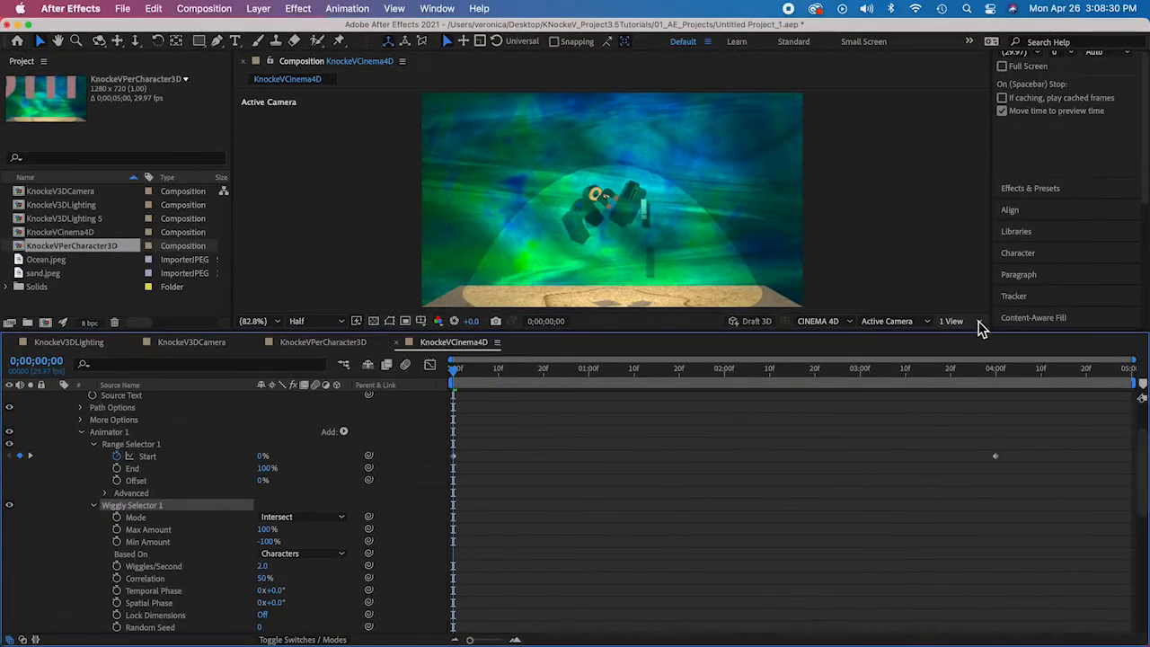
Show the composition in 2 Views, scrub the wiggle, and set both the Active Camera and Top views to 25% magnification
left_click(1149, 155)
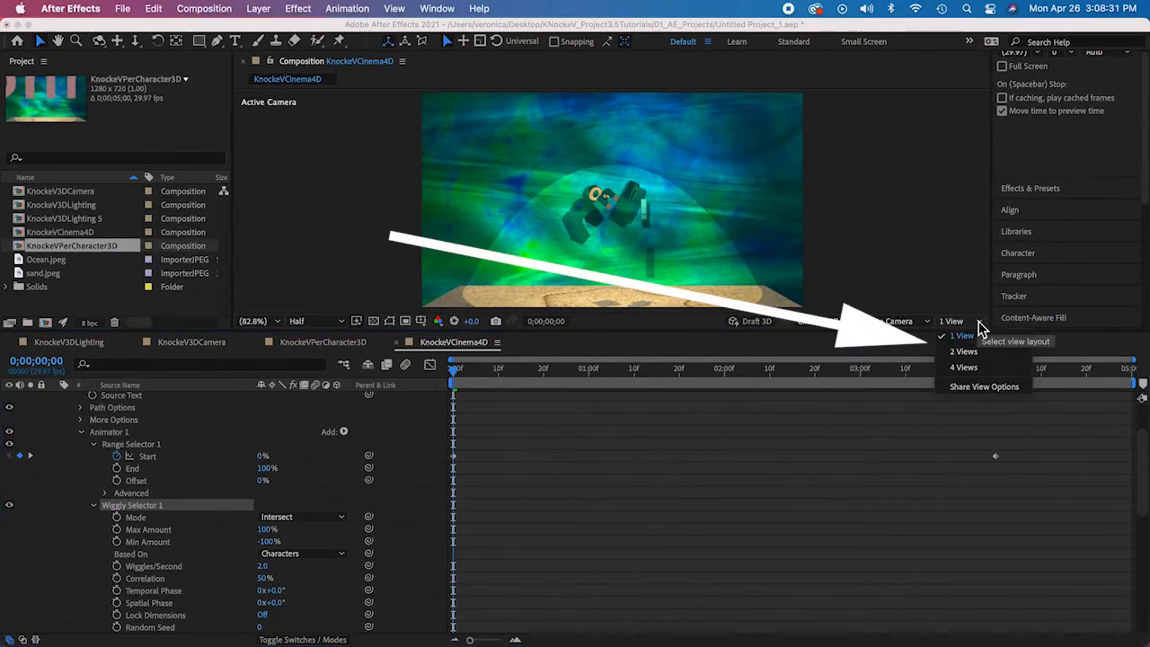
left_click(964, 351)
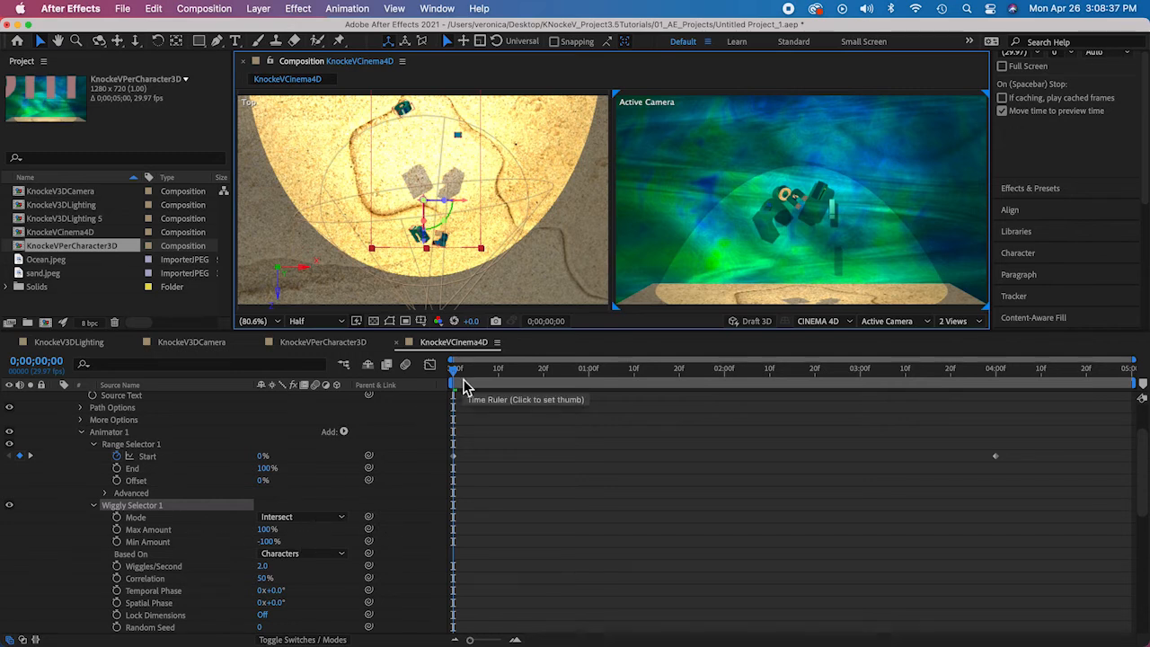
left_click_drag(457, 378, 530, 379)
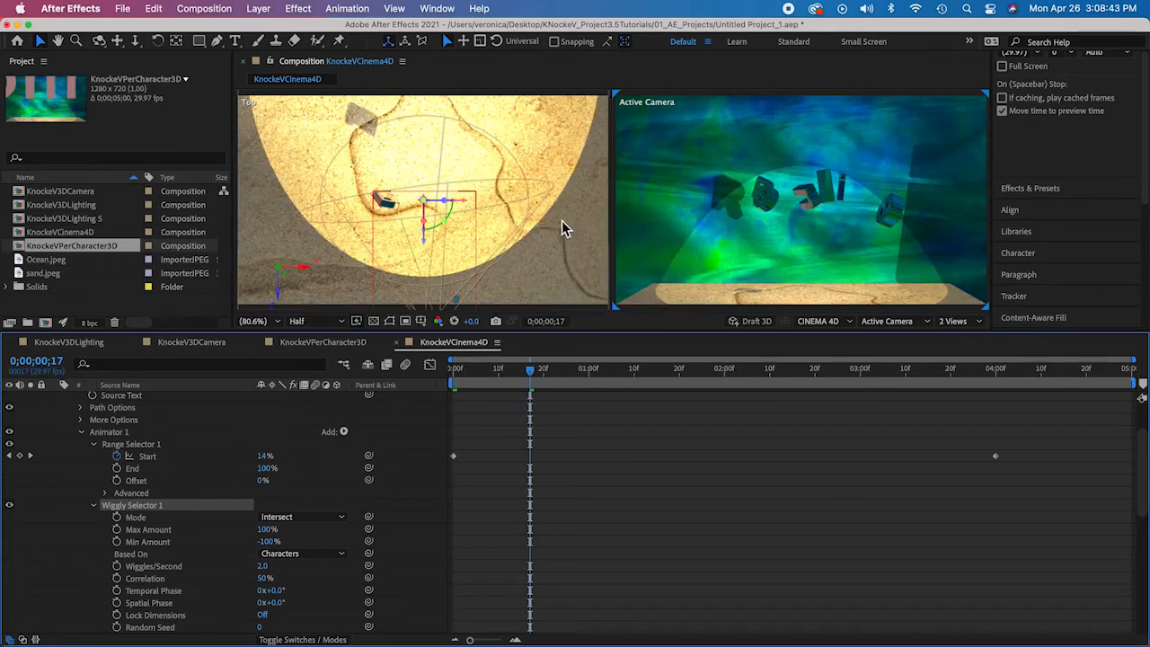
left_click(274, 321)
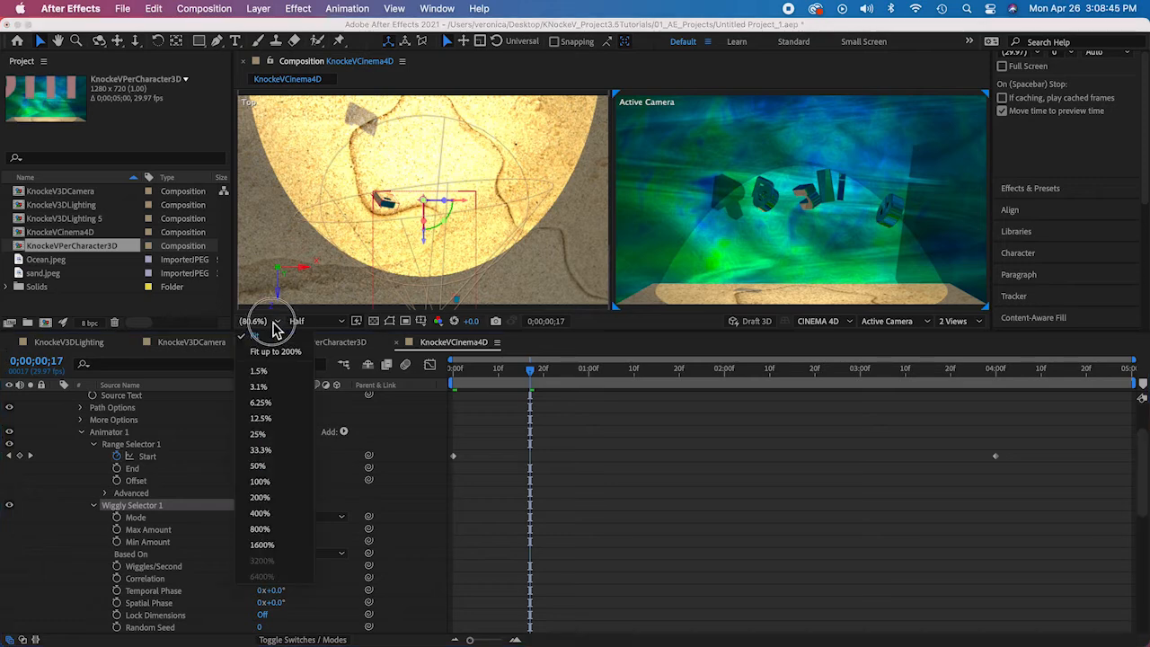
left_click(264, 437)
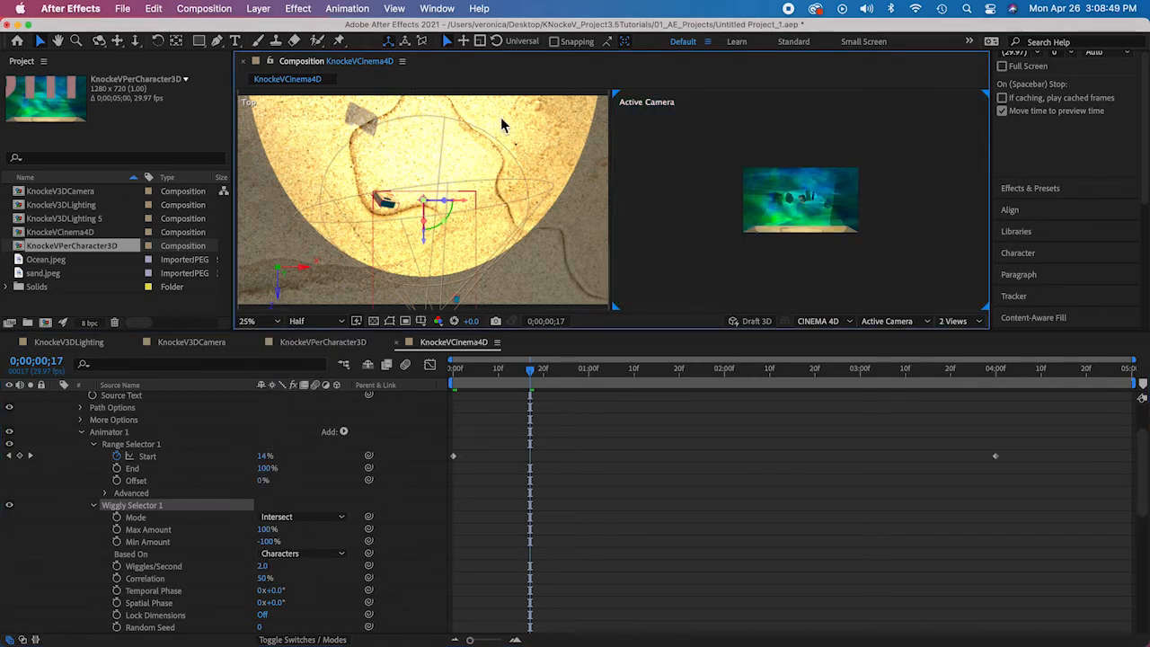
left_click(447, 102)
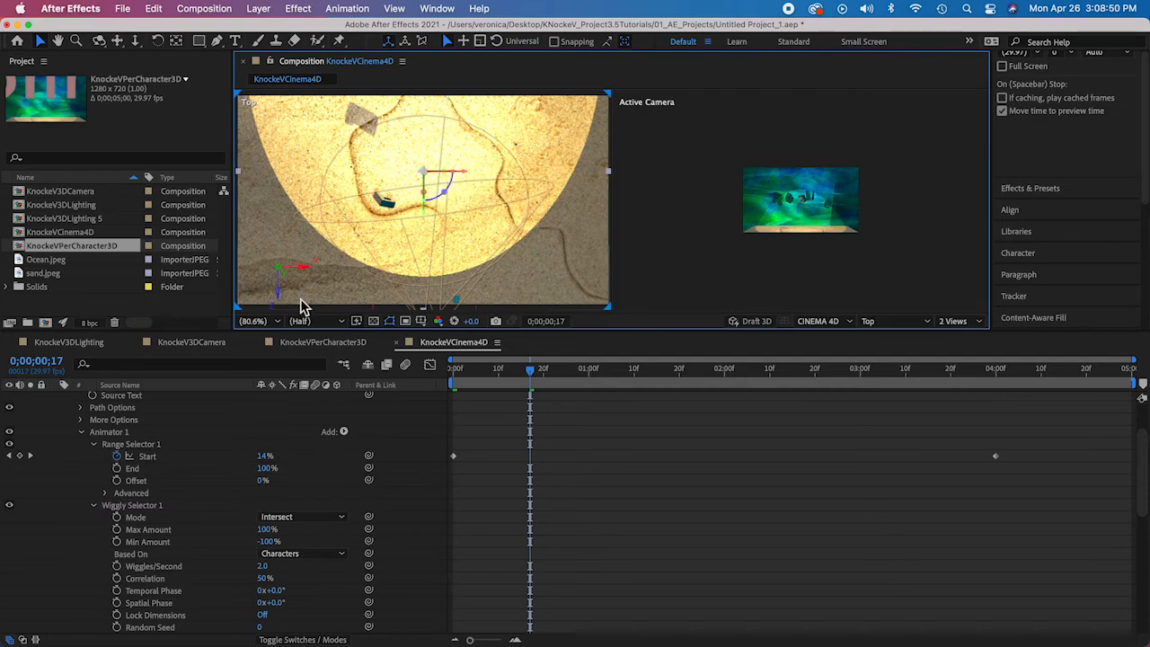
left_click(257, 321)
left_click(257, 434)
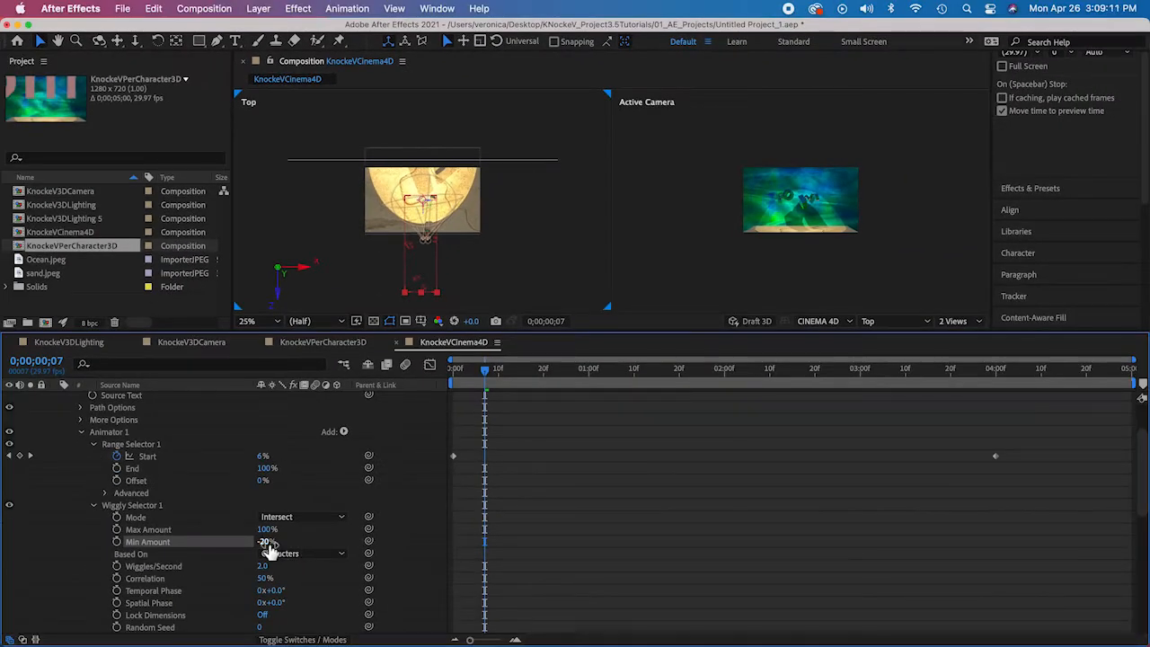
Set Wiggly Selector 1's Min Amount to -29%, checking the motion along the timeline and returning to the first frame
left_click_drag(268, 545, 257, 543)
left_click_drag(490, 378, 660, 380)
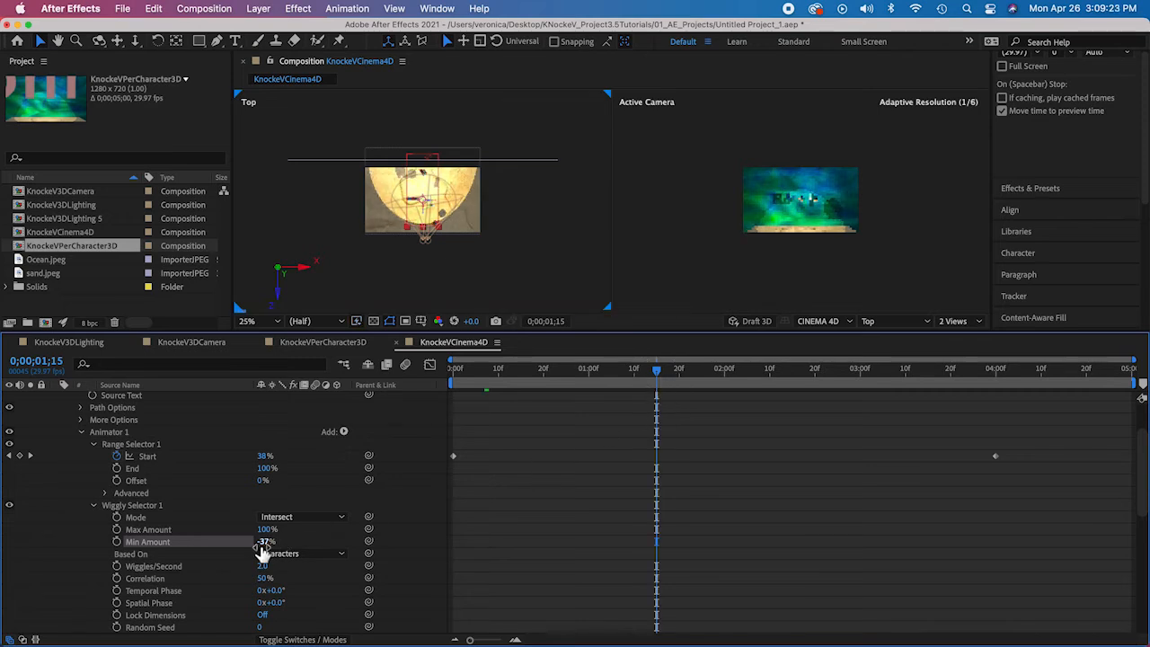
left_click_drag(261, 546, 270, 546)
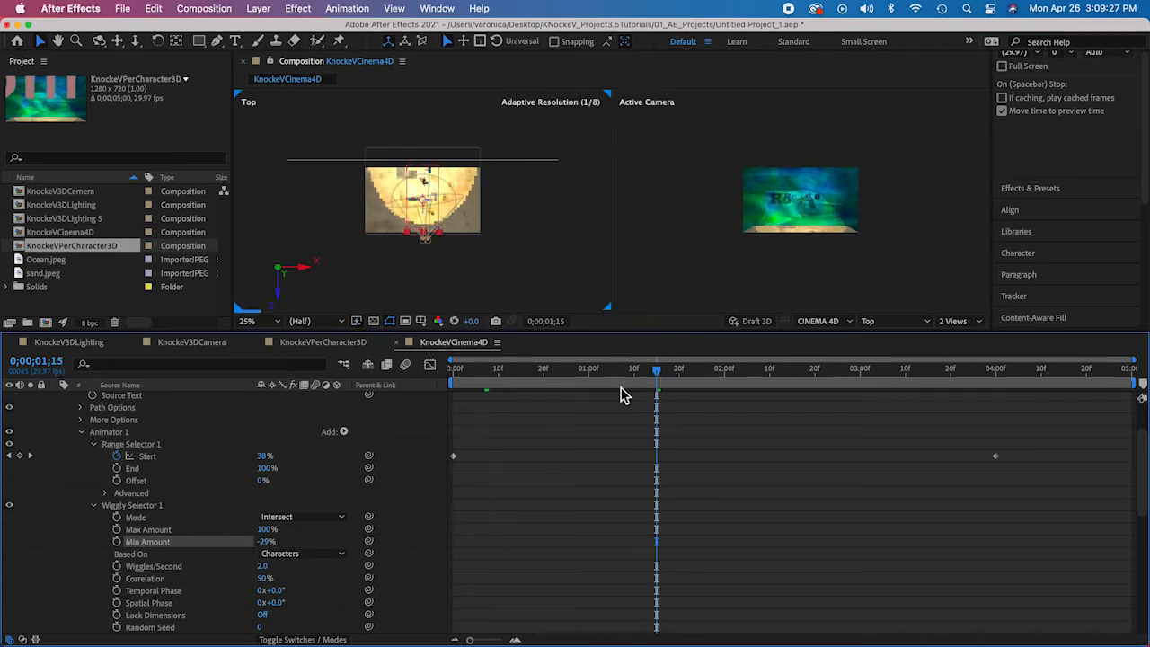
left_click_drag(656, 371, 452, 385)
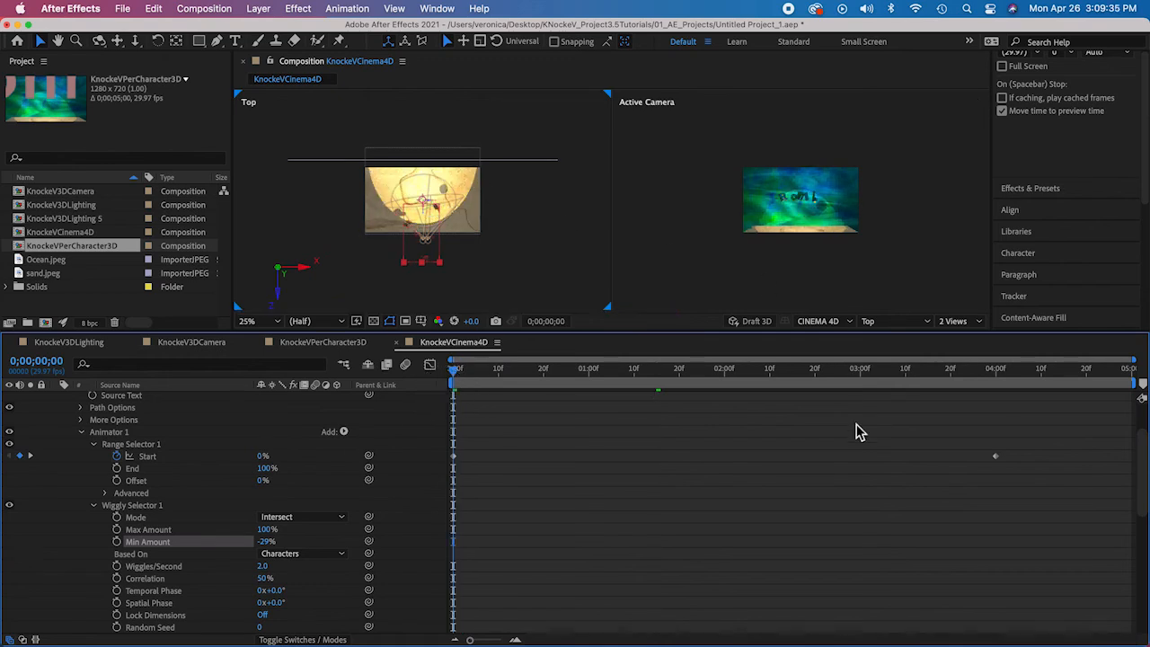
Return the composition viewer to 1 View at Fit magnification and Full resolution, and enlarge the viewer area
left_click(250, 320)
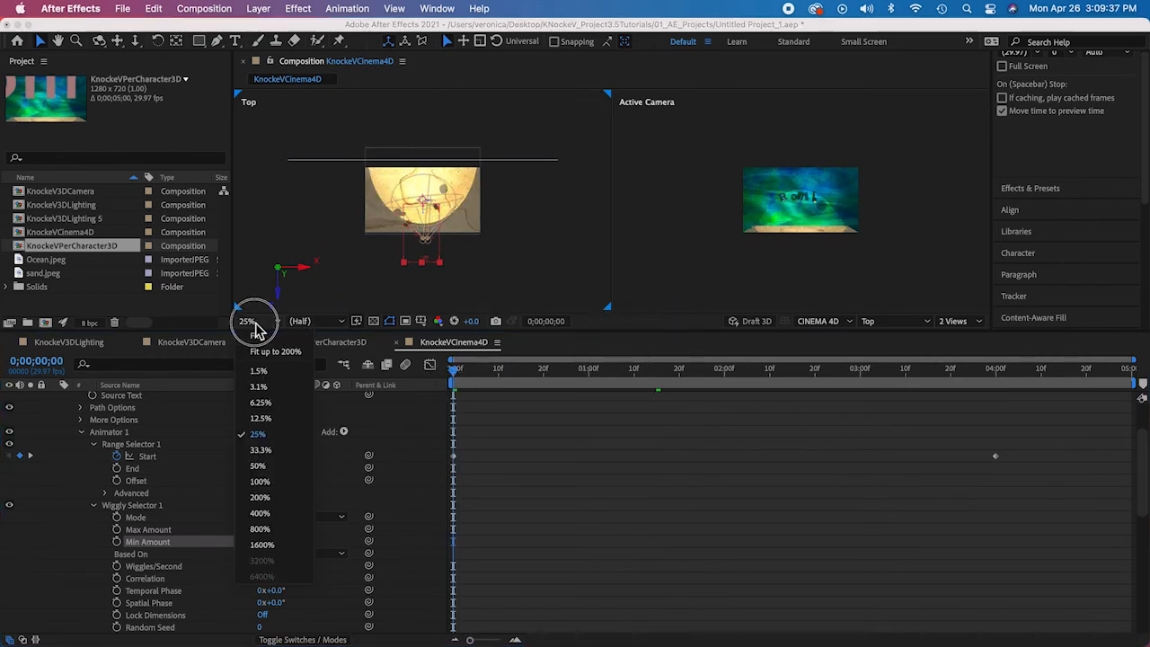
left_click(260, 350)
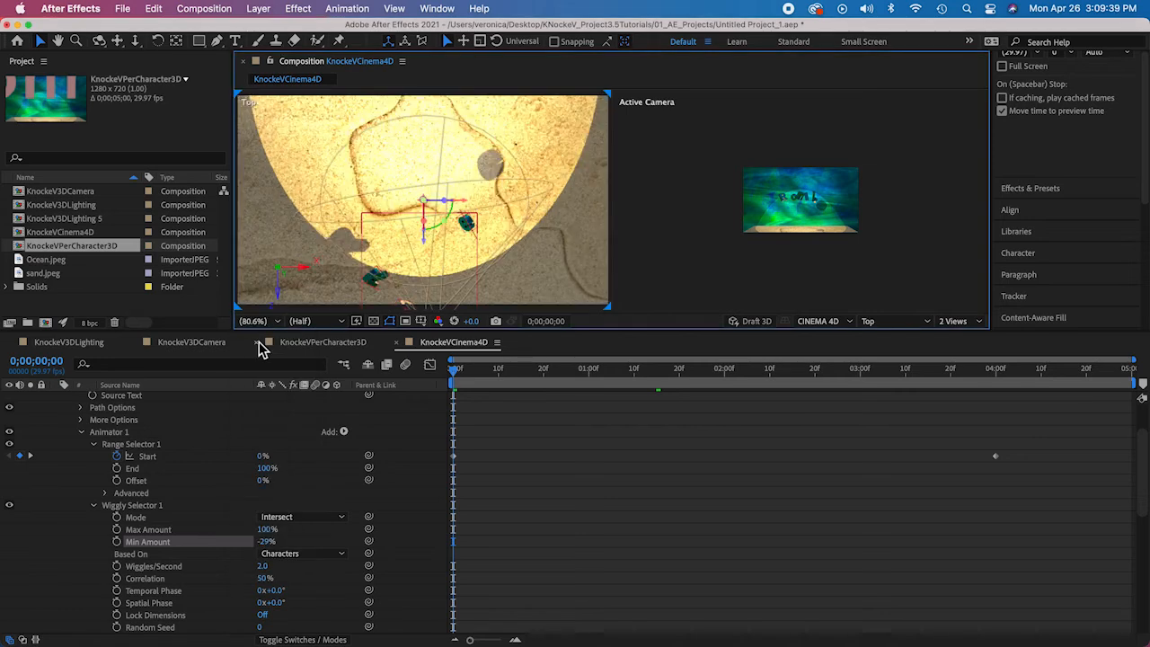
left_click(972, 321)
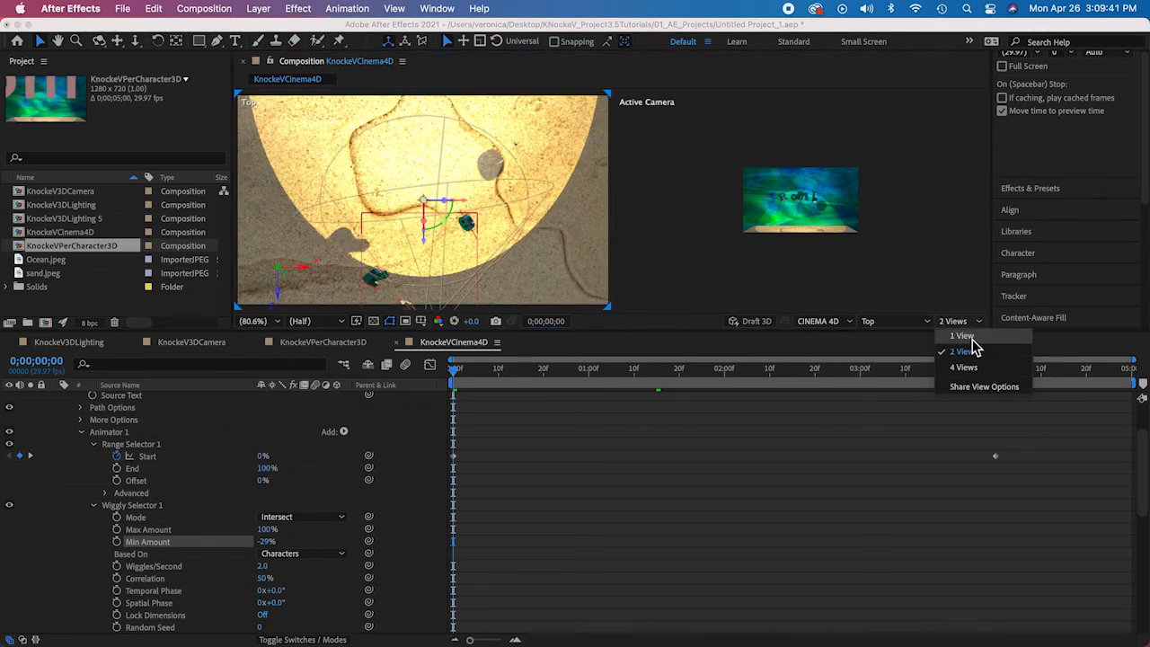
left_click(962, 334)
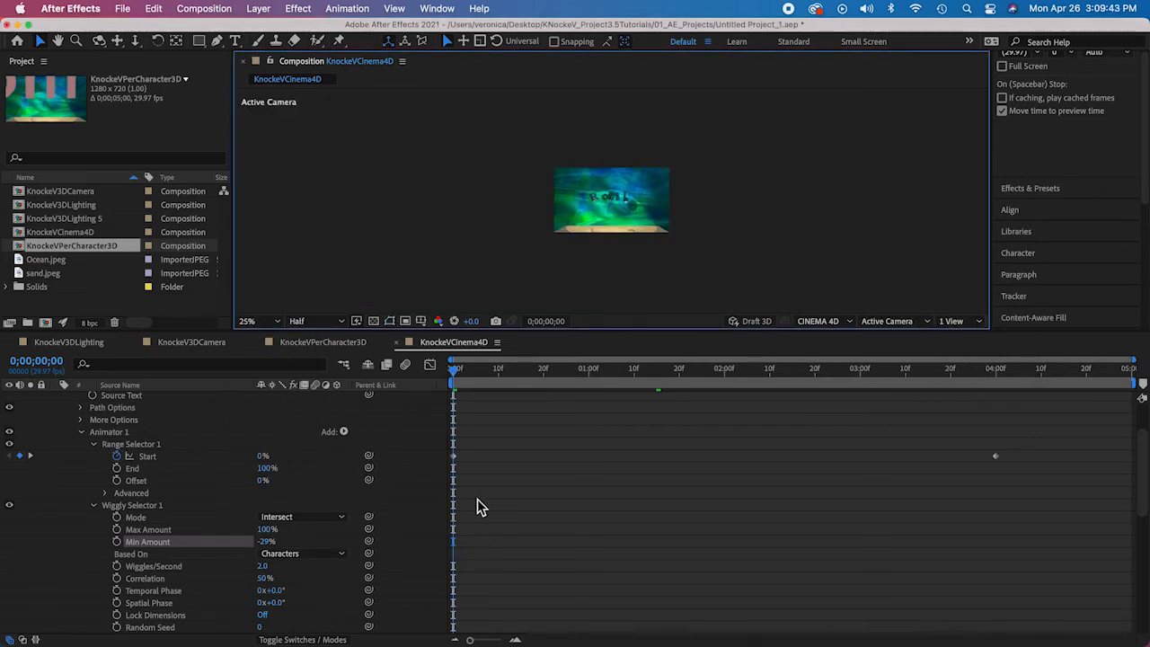
left_click(275, 322)
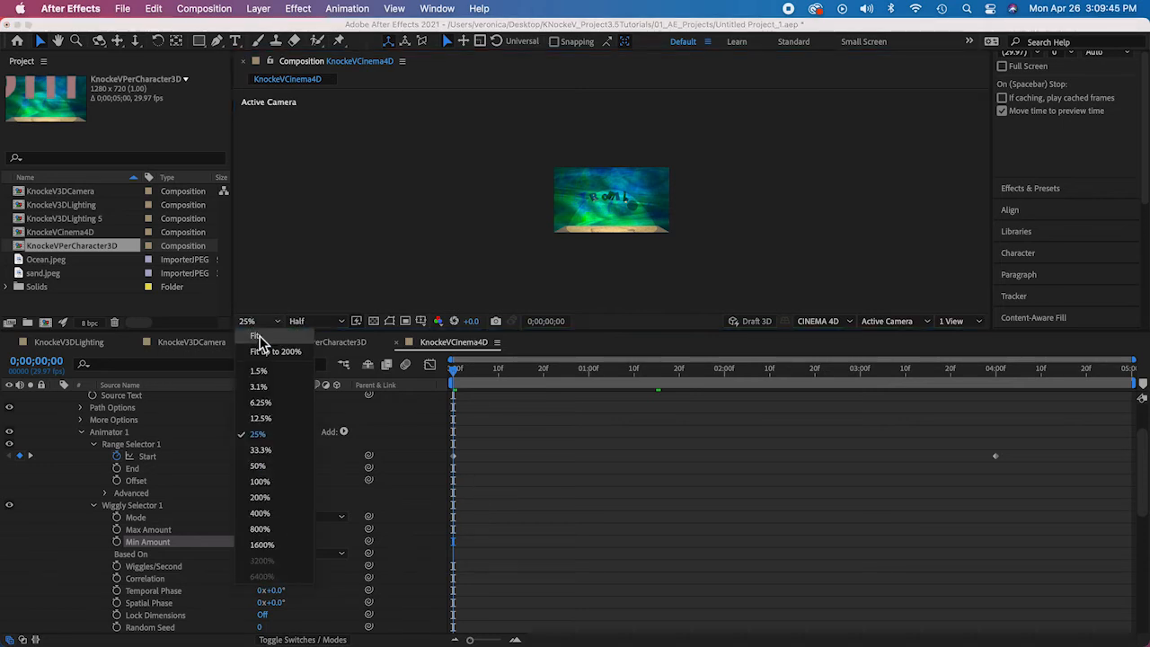
left_click(258, 339)
left_click(329, 322)
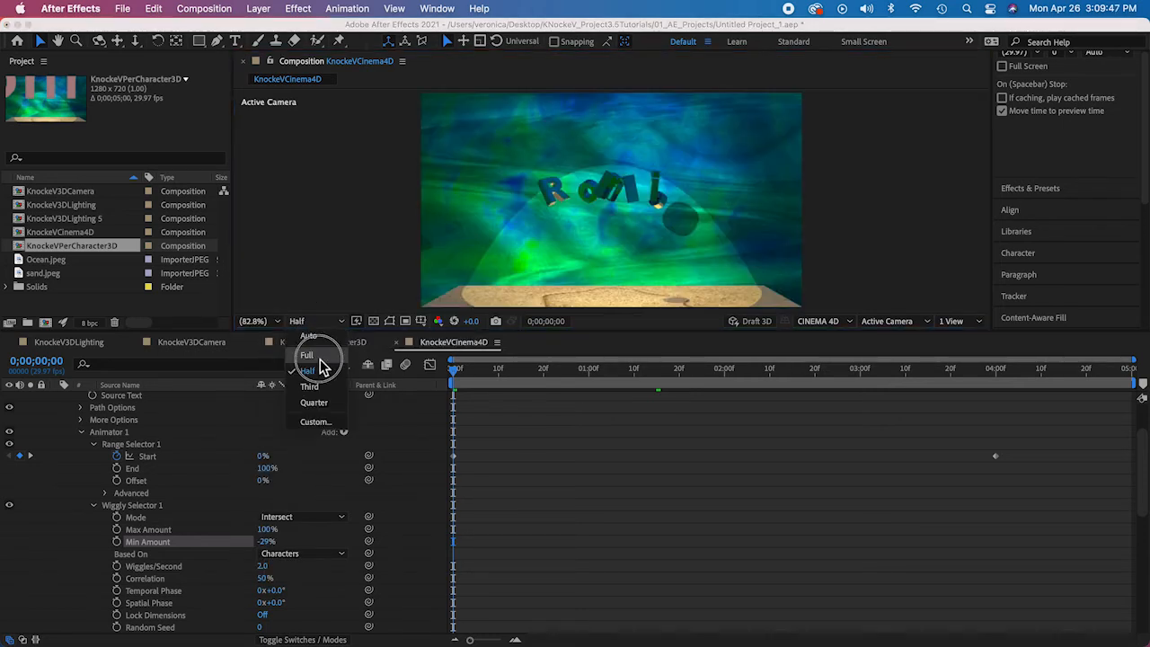
left_click(320, 360)
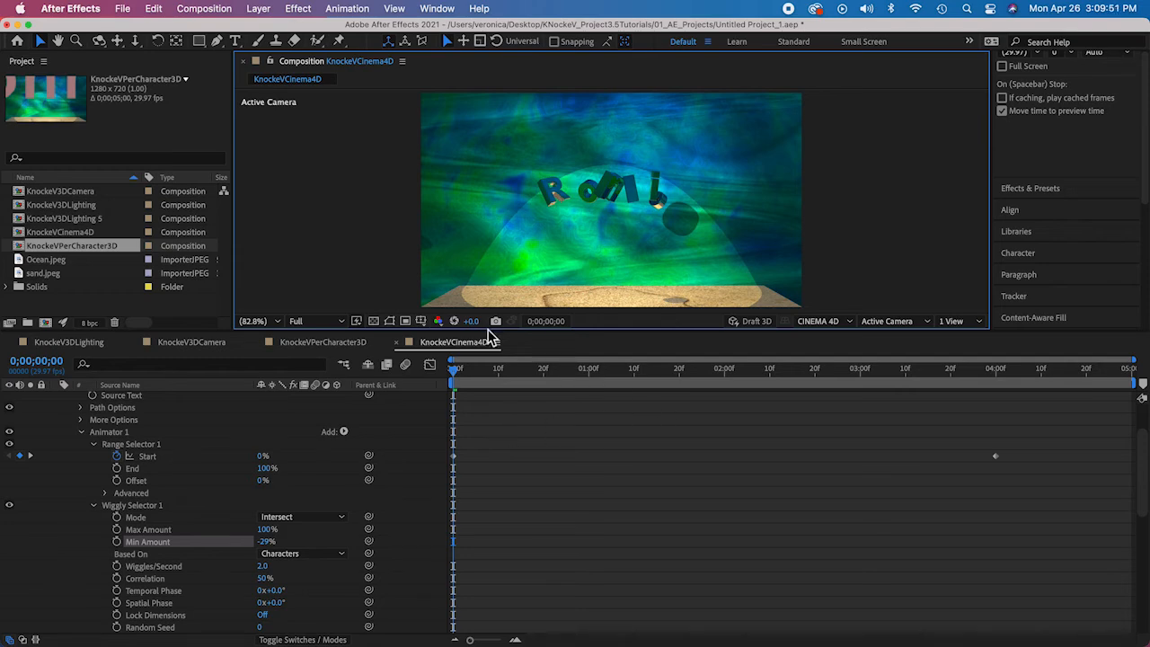
left_click_drag(494, 333, 504, 483)
Preview the wiggling character animation, return to the first frame, and switch to the KnockeV3DLighting composition
key("space")
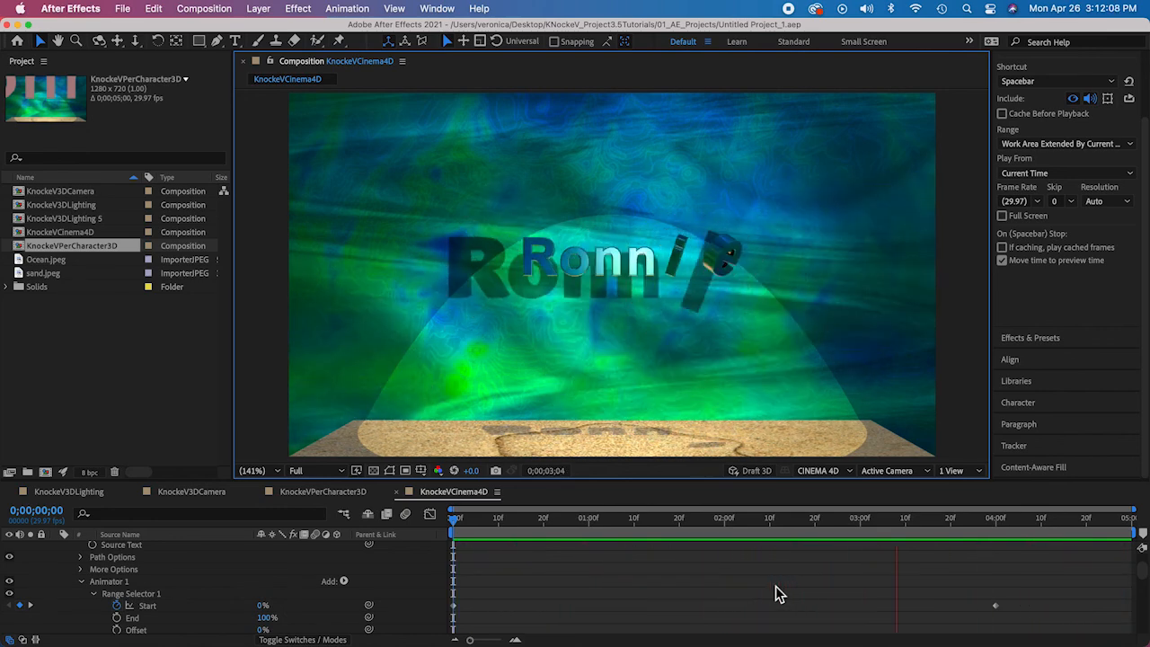
key("space")
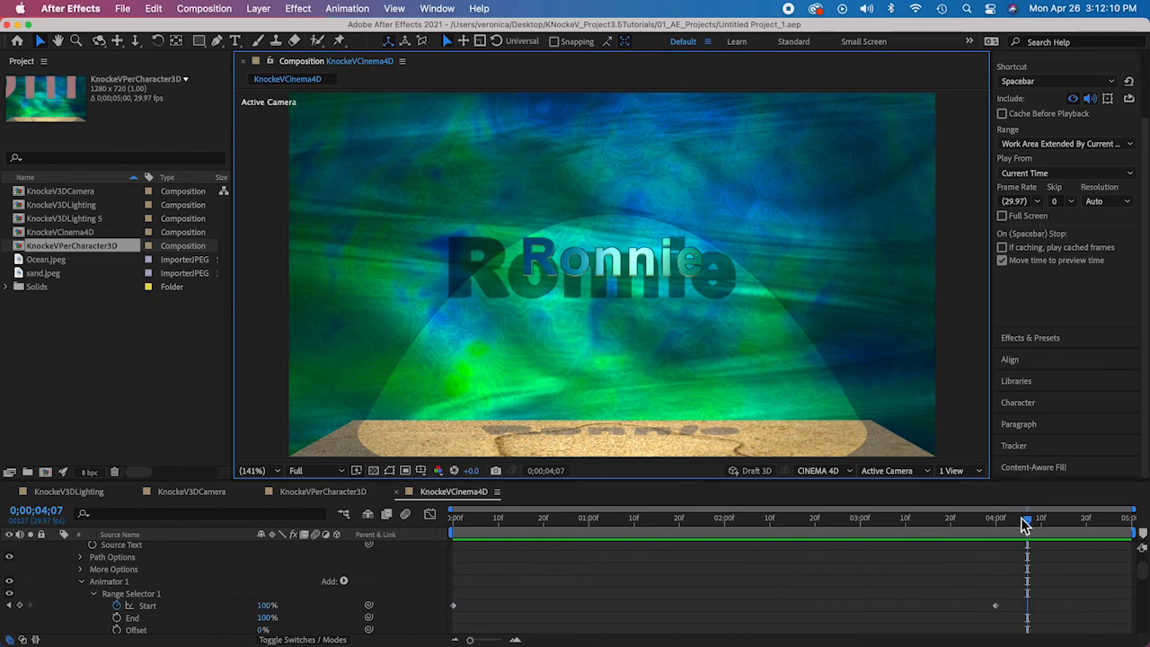
left_click_drag(1028, 522, 453, 519)
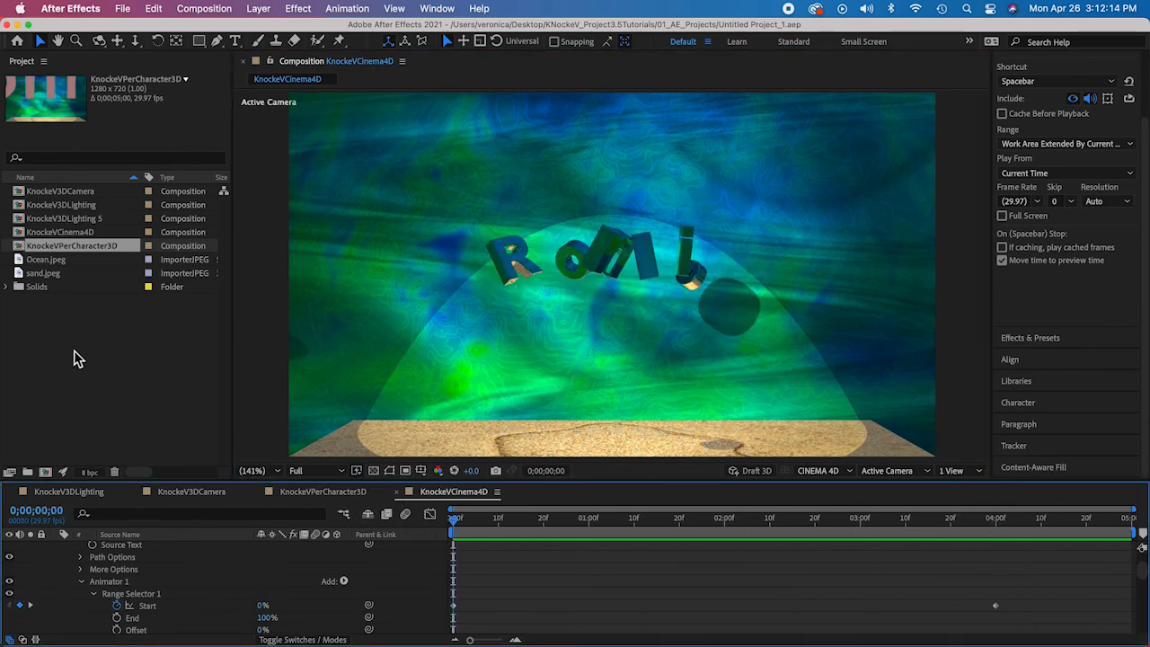
left_click(59, 494)
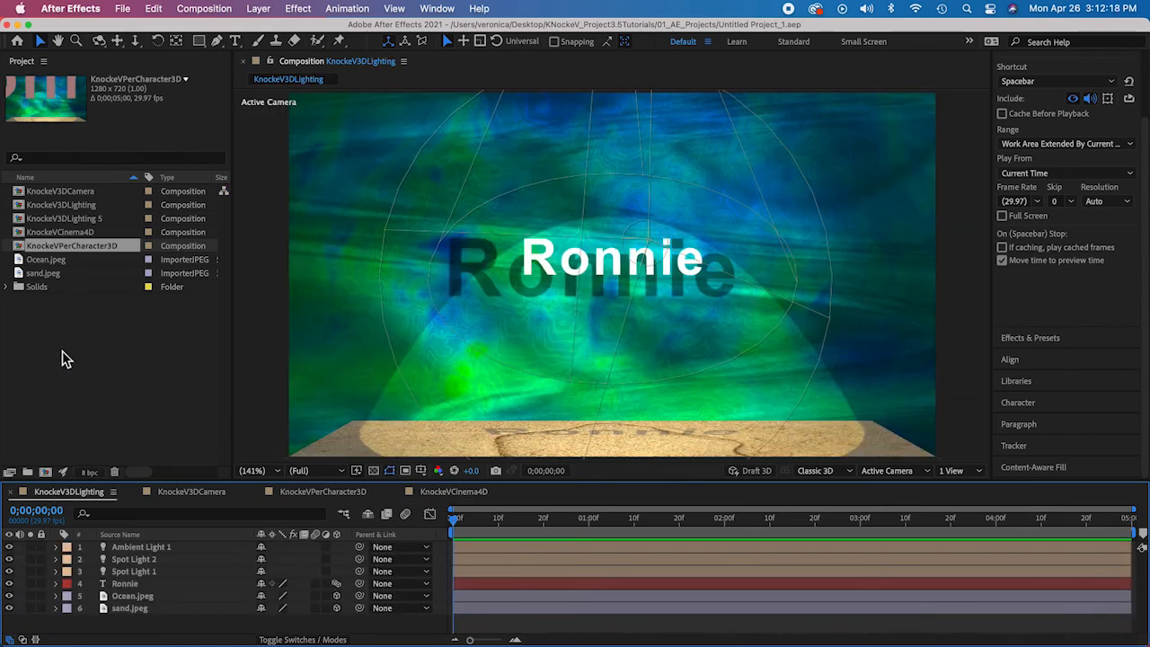
Save a copy of the project under the new name KnockeV_3.5Tutorials.aep in the 01_AE_Projects folder as an Adobe After Effects Project
left_click(122, 9)
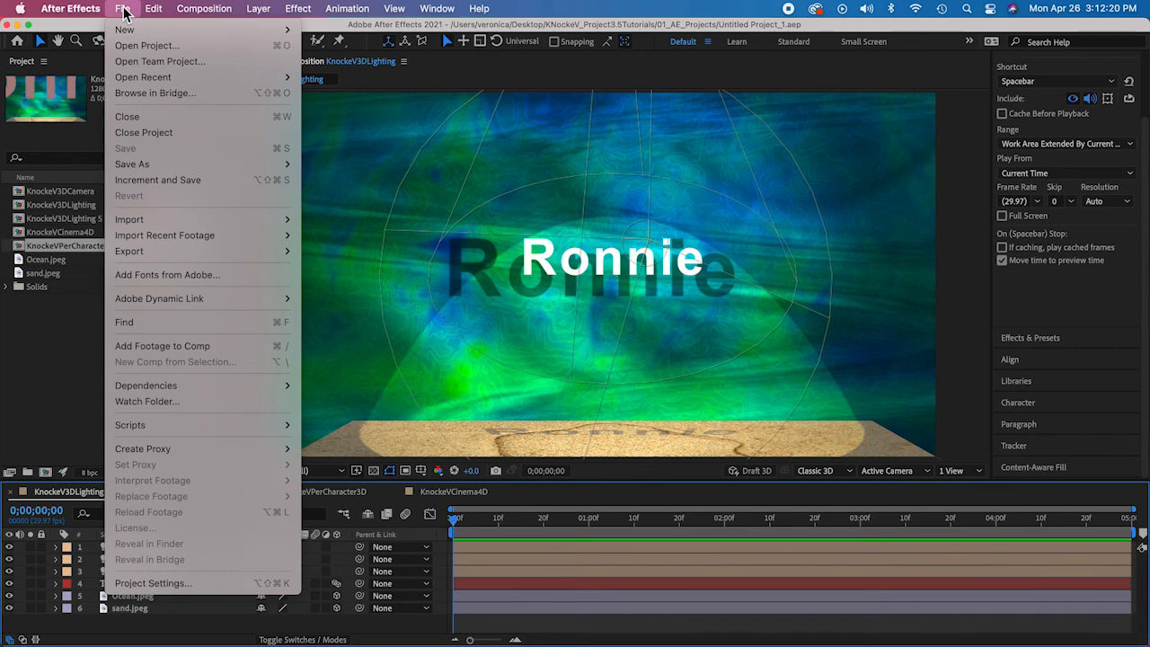
mouse_move(151, 169)
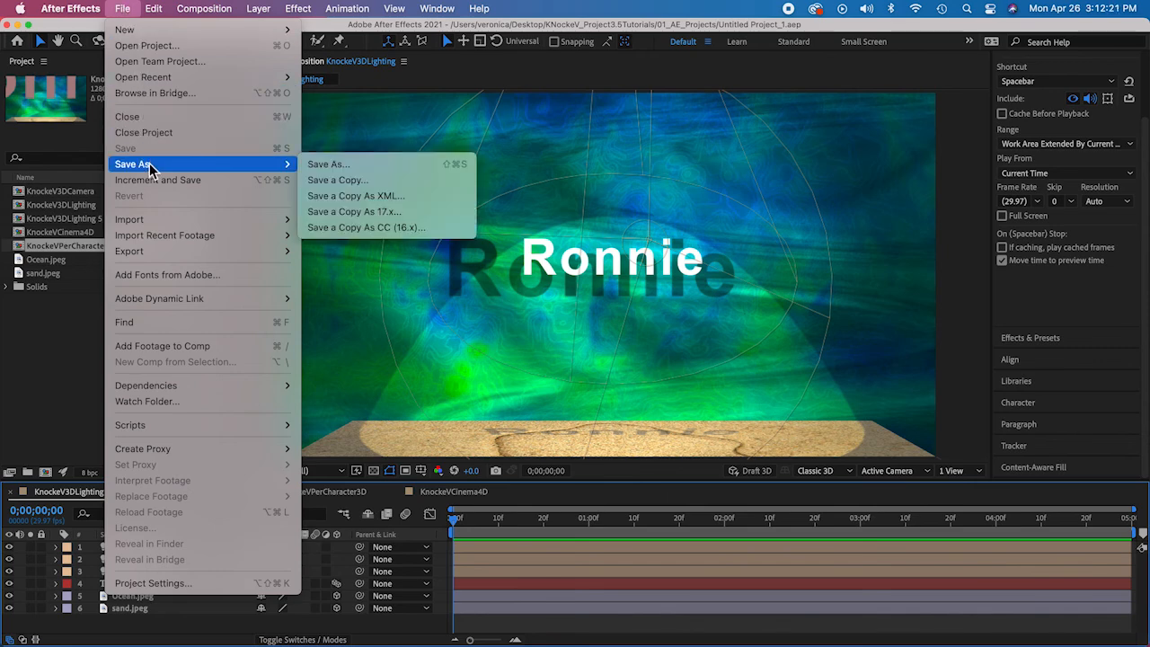
left_click(334, 165)
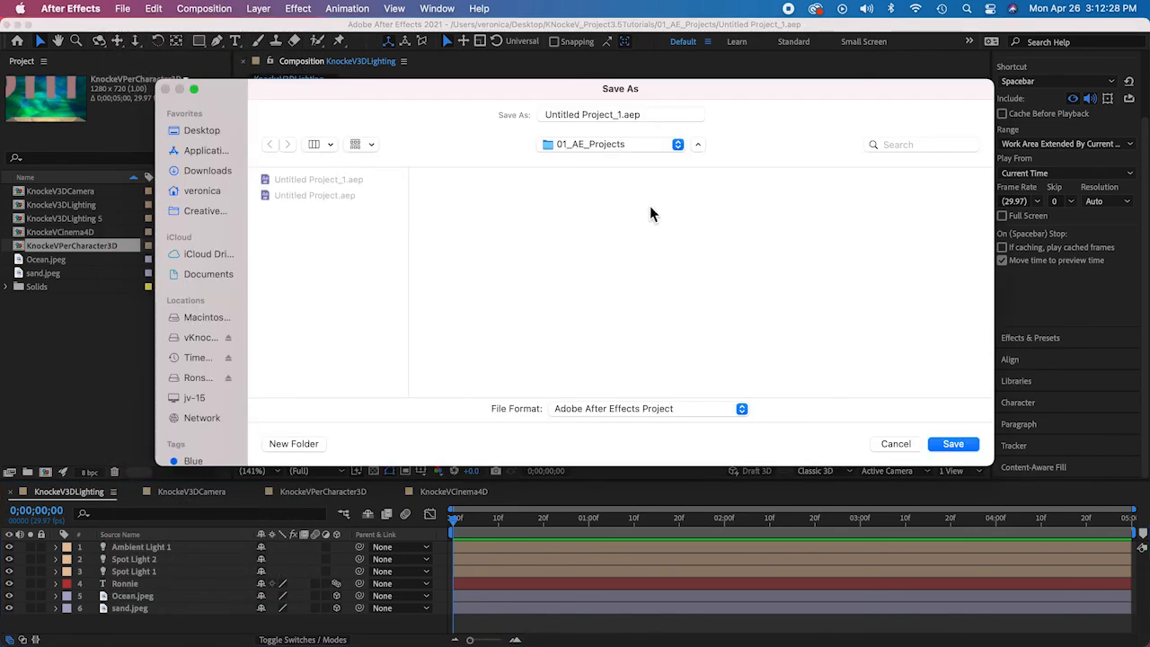
left_click(623, 115)
left_click_drag(624, 115, 539, 114)
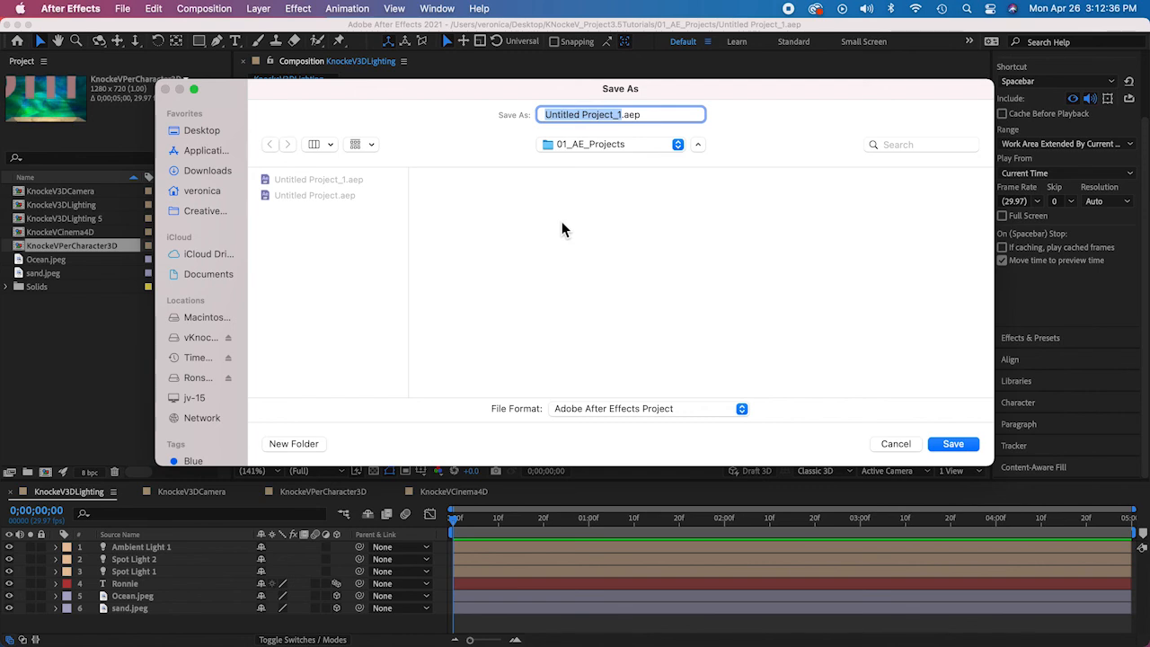
type("Knolcke")
key("BackSpace")
key("BackSpace")
key("BackSpace")
key("BackSpace")
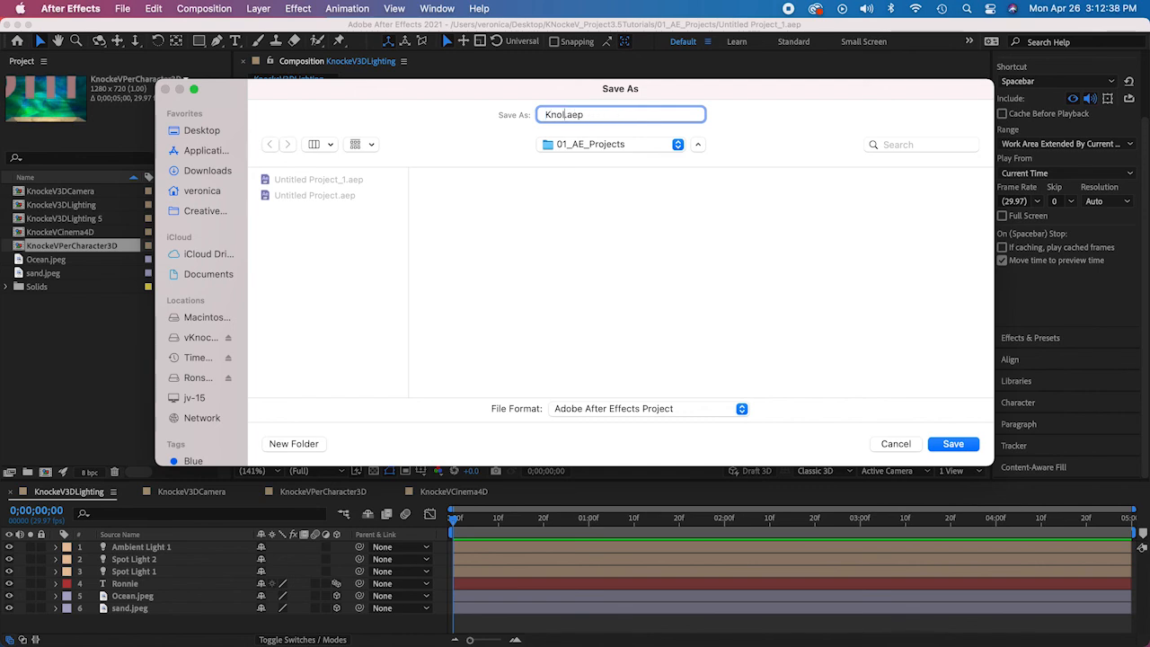
type("ckeV_3.5Tutorials")
left_click(954, 444)
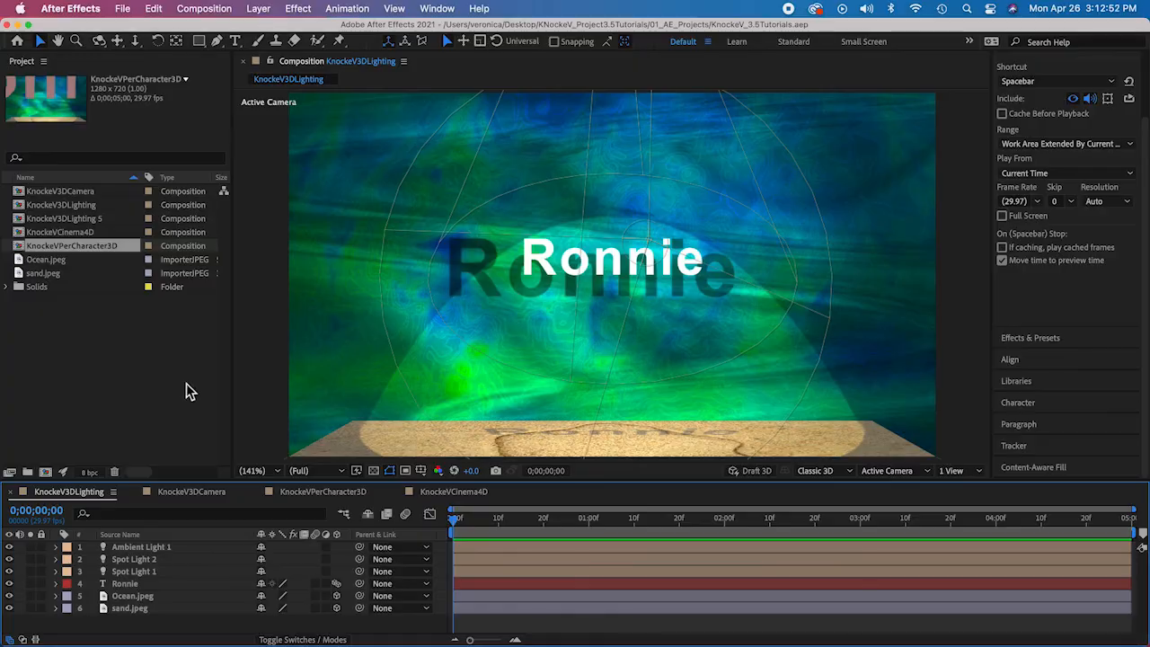